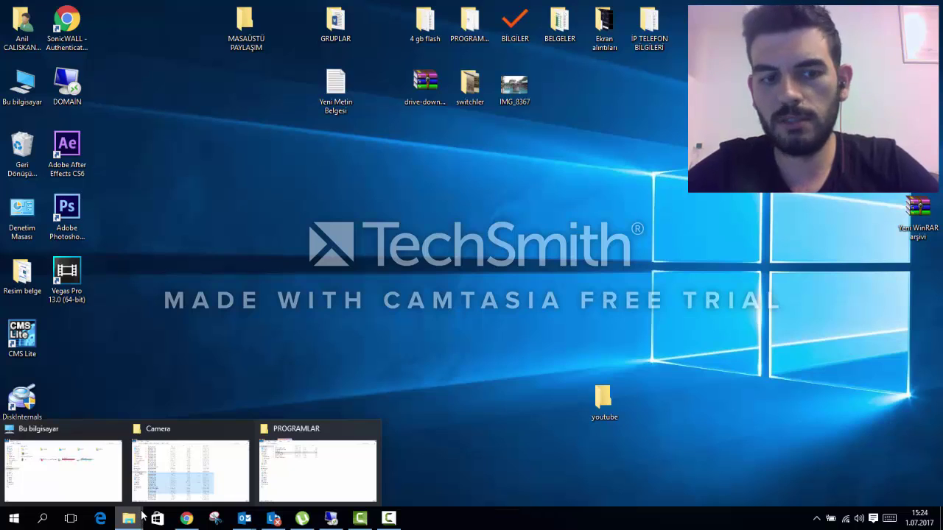
- Copy the selected block of photos and videos in the phone's DCIM Camera folder
mouse_move(144, 509)
click(151, 492)
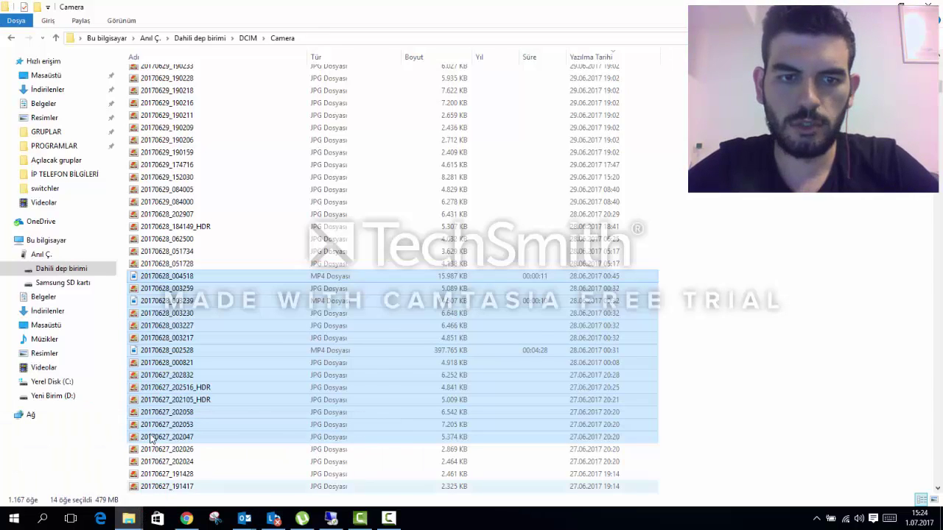
right_click(370, 386)
click(415, 329)
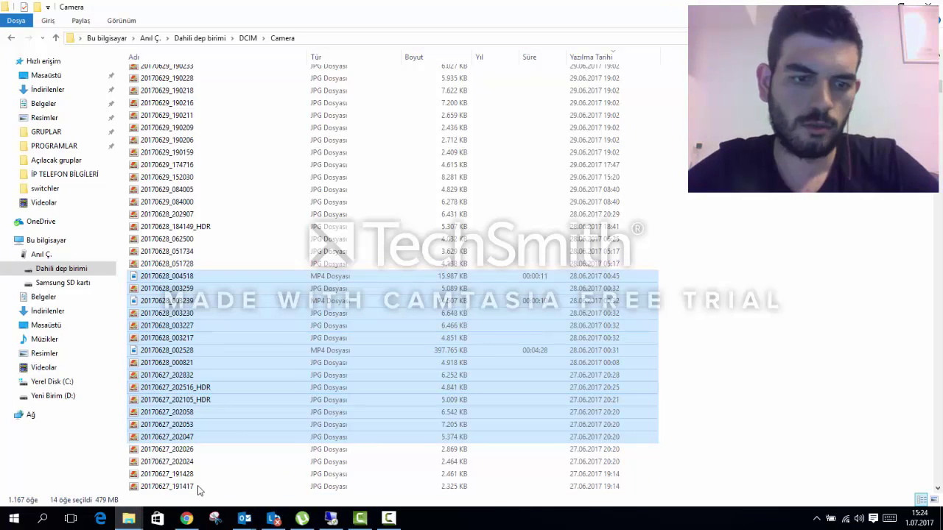
- Try to paste the copied photos and videos into the youtube folder on the desktop
mouse_move(132, 520)
click(317, 462)
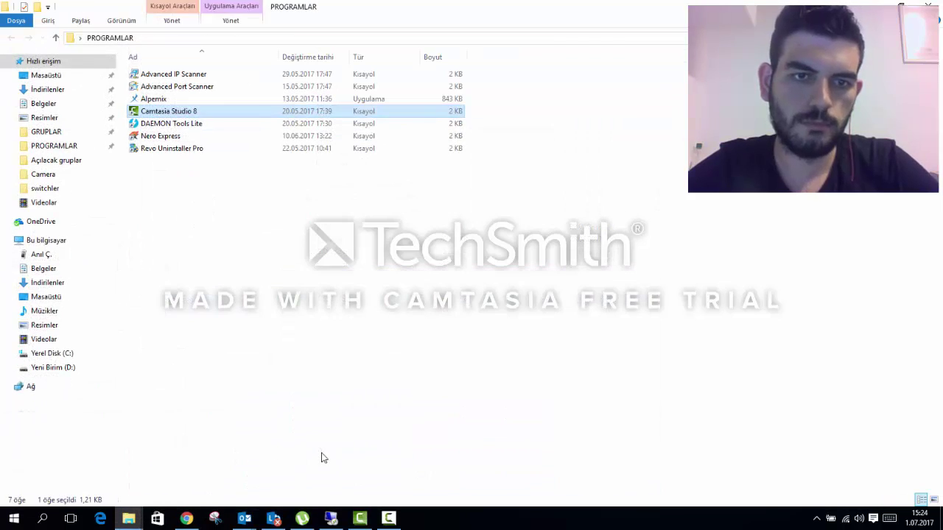
key(alt+Tab)
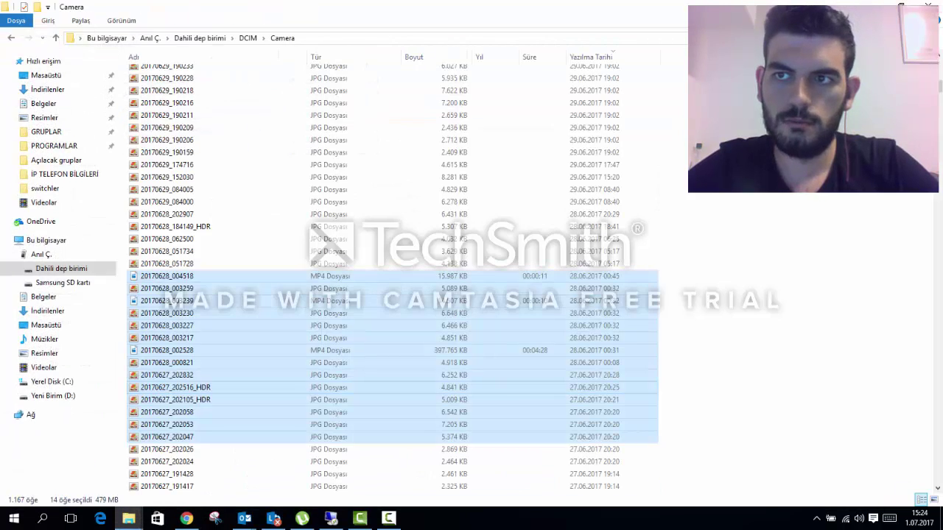
click(868, 5)
double_click(604, 398)
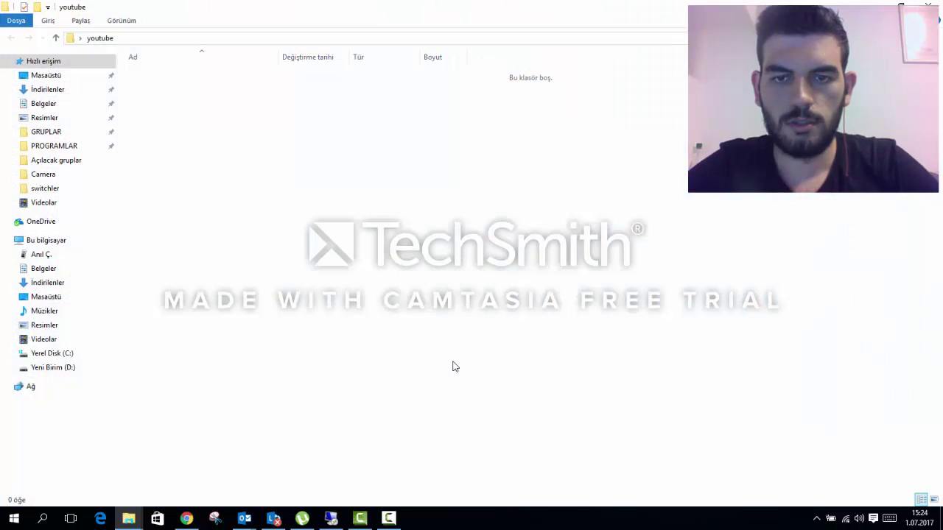
right_click(453, 363)
click(558, 275)
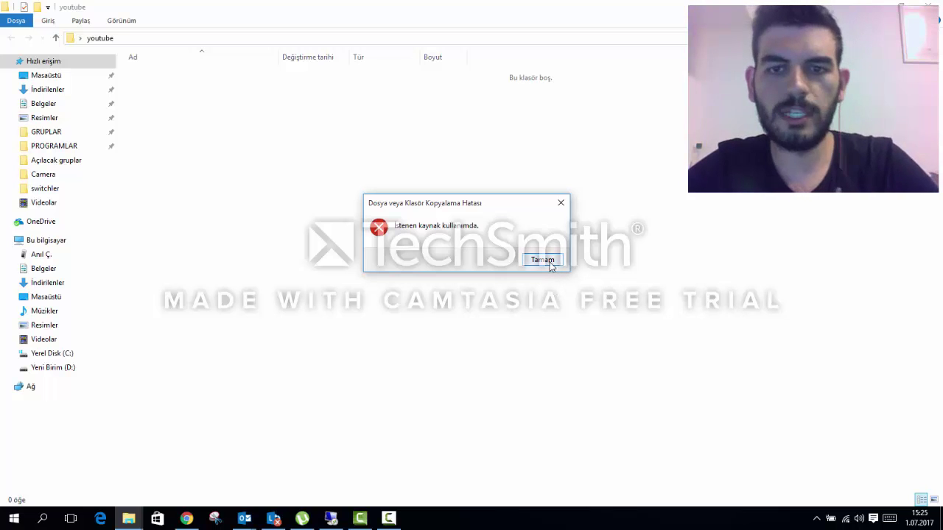
click(543, 260)
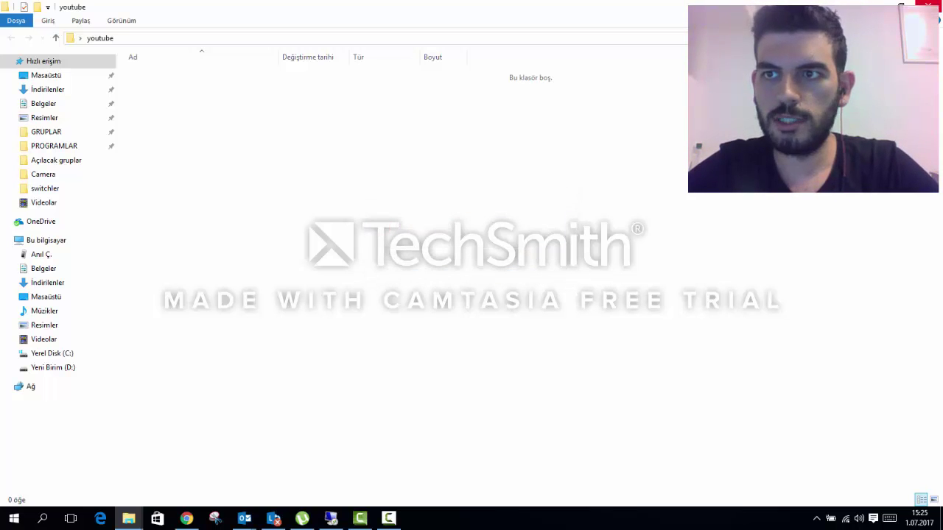
- Return to the desktop, refresh it, and move the youtube folder up beneath the Ekran alıntıları folder
key(super+d)
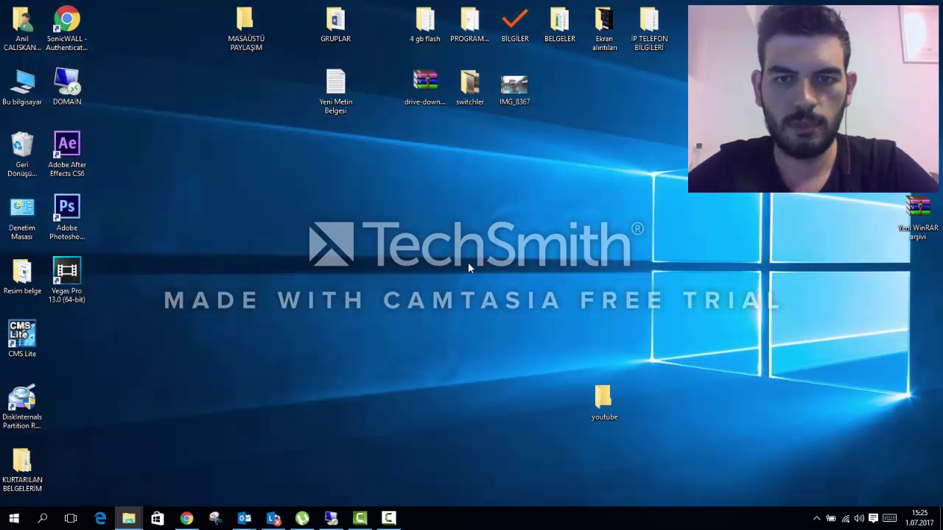
right_click(468, 262)
click(505, 302)
drag(619, 395, 617, 251)
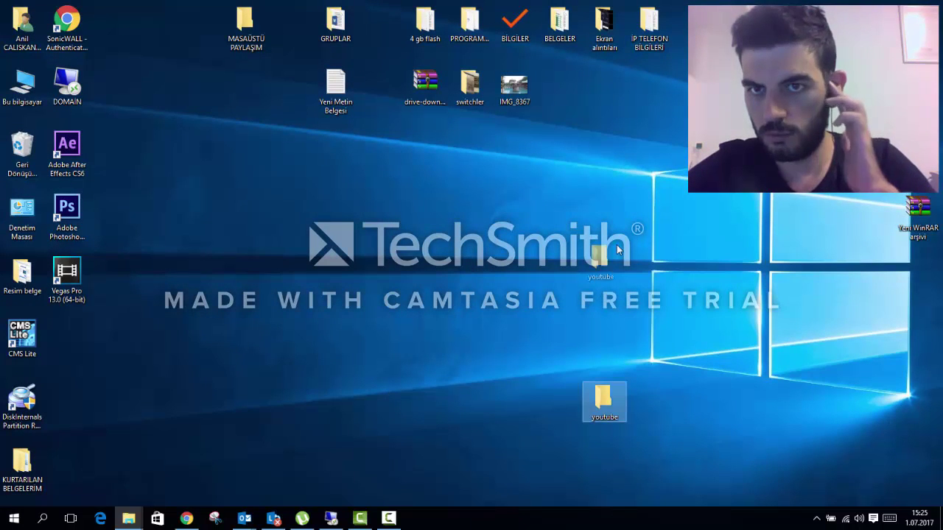
drag(637, 132, 638, 132)
click(336, 338)
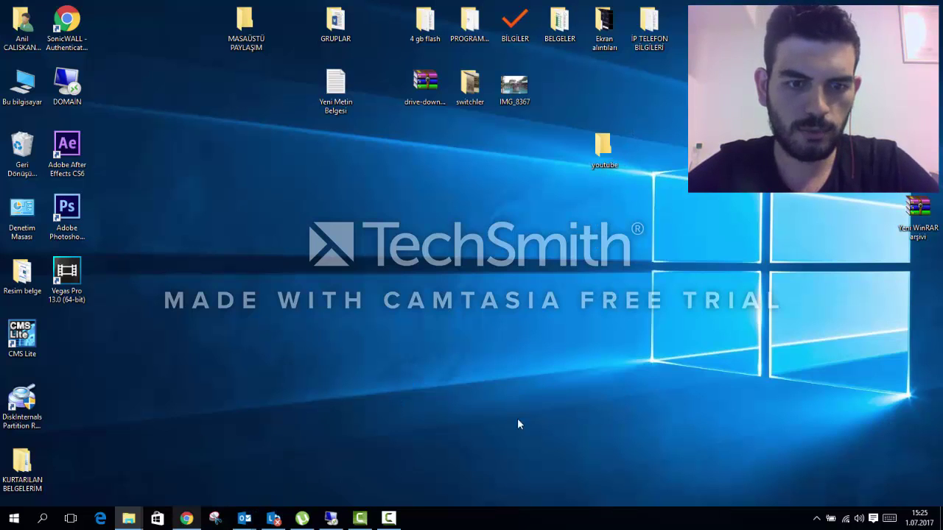
- Open Task Manager and maximize it to show the running processes
right_click(527, 519)
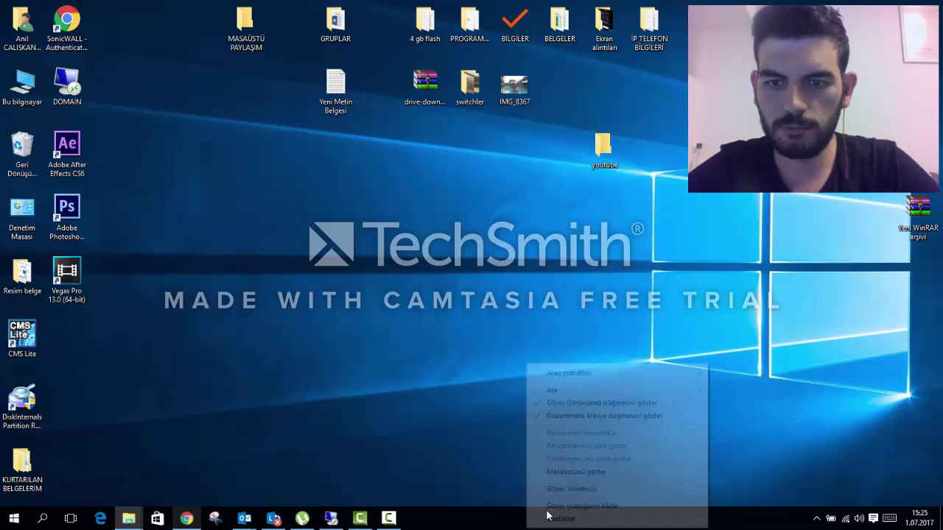
click(590, 506)
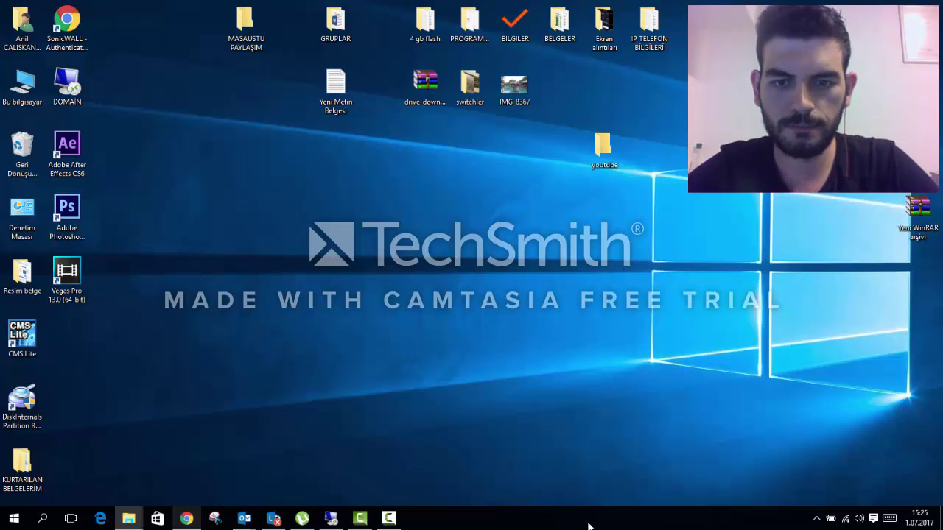
right_click(589, 525)
click(612, 489)
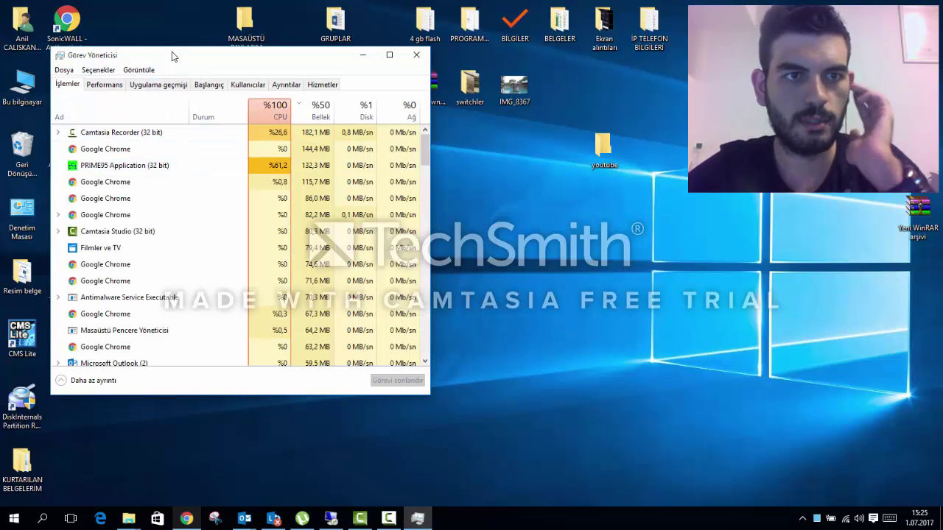
double_click(173, 57)
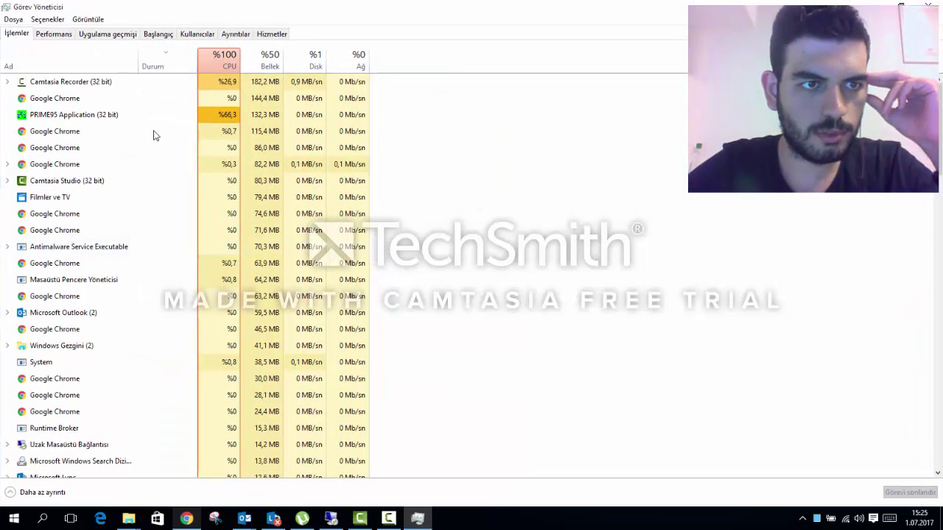
- Examine the PRIME95 Application process and the activity in its hidden Prime95 window
click(85, 121)
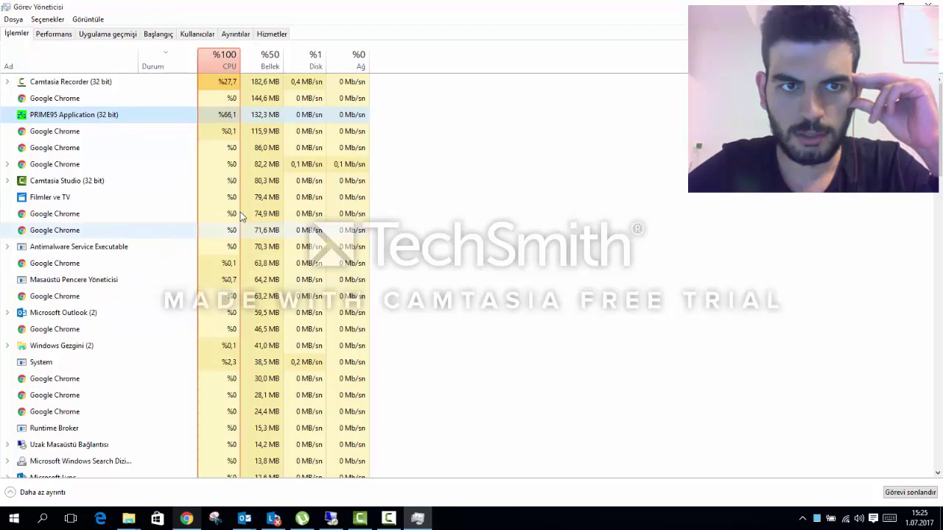
click(805, 519)
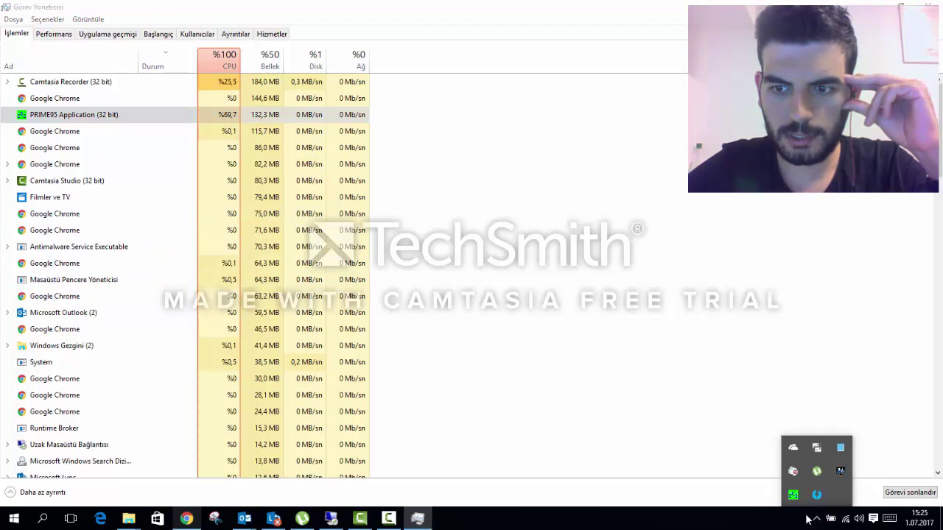
mouse_move(795, 500)
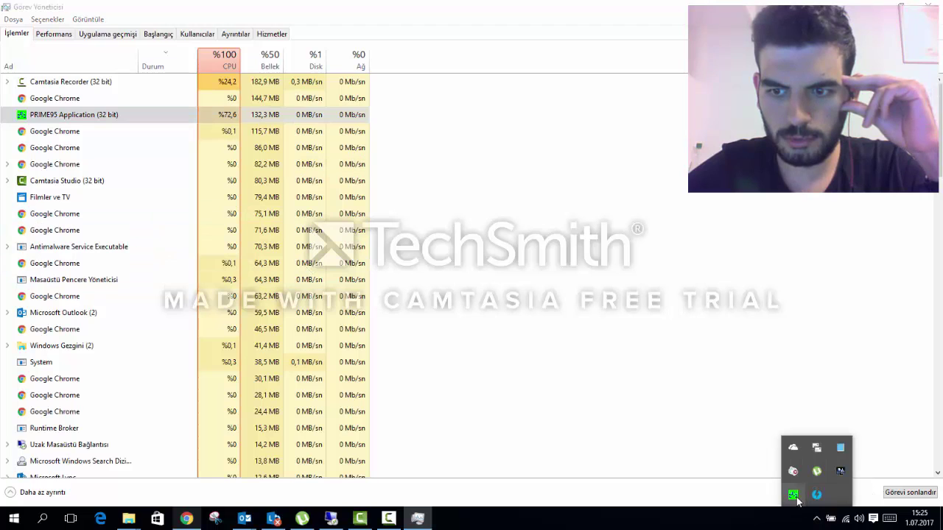
double_click(795, 497)
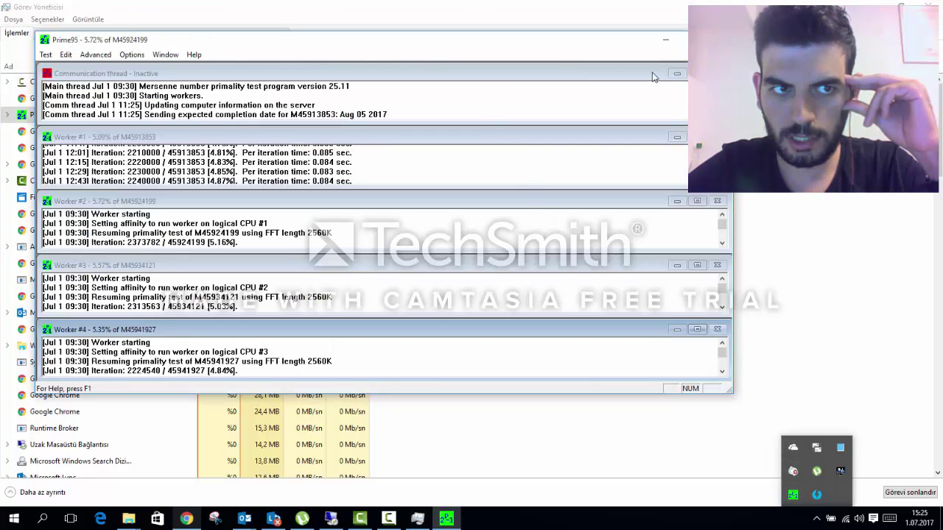
click(674, 59)
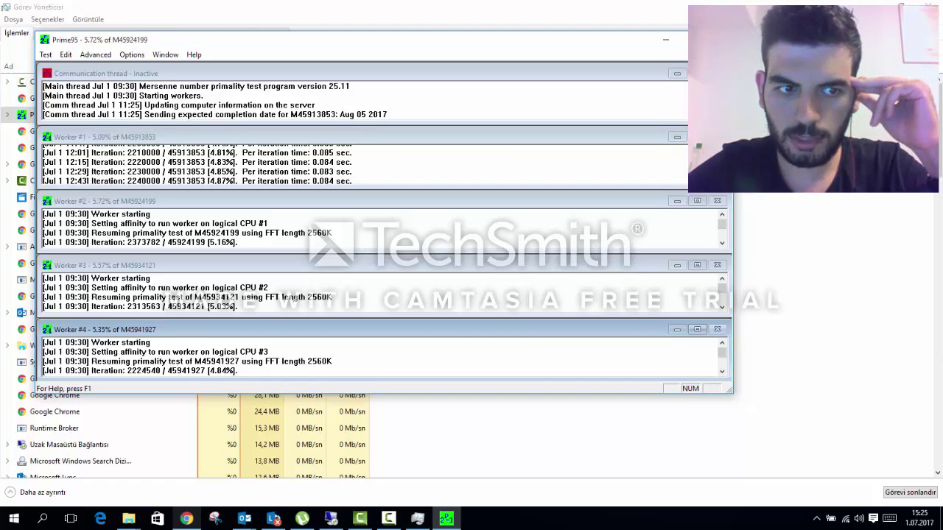
click(665, 40)
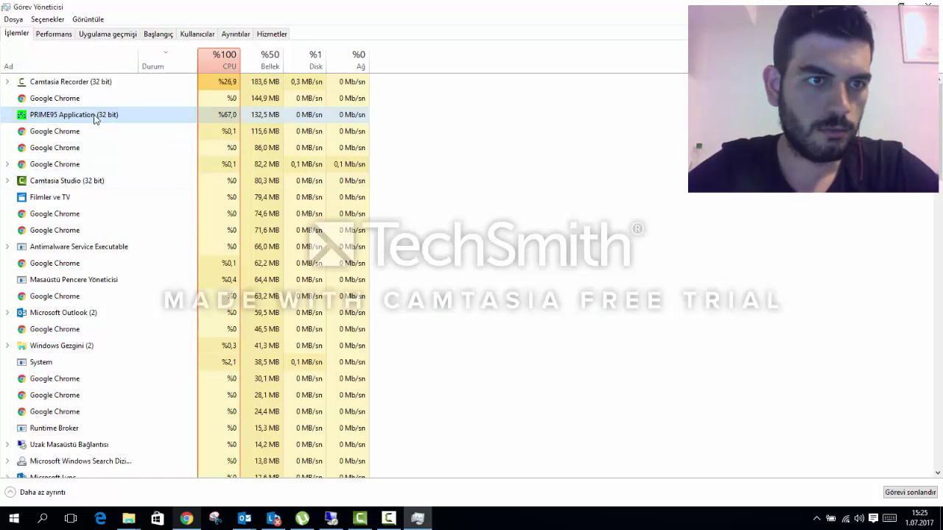
click(816, 518)
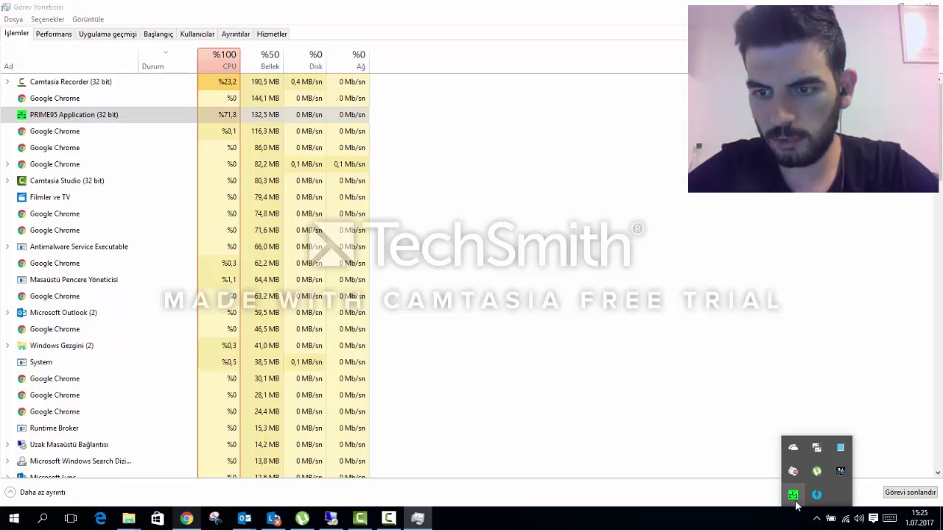
mouse_move(793, 497)
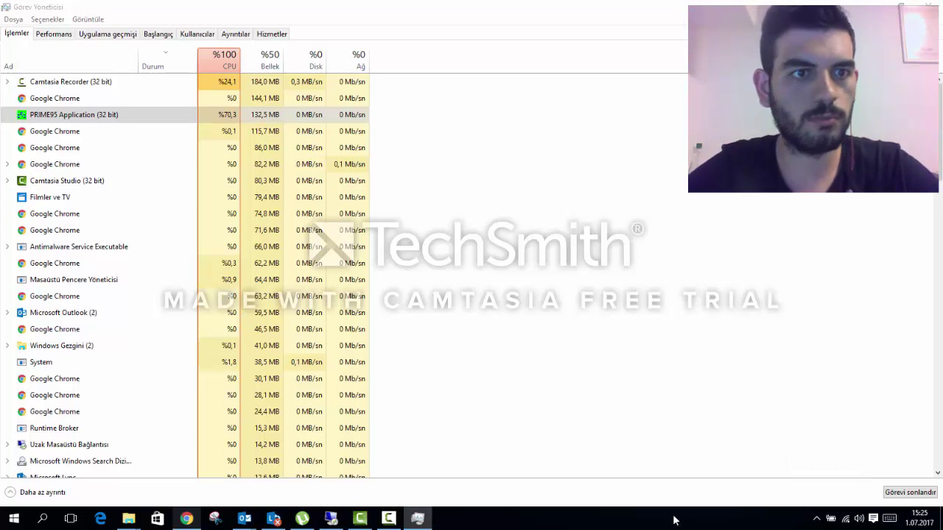
- Sort the processes by CPU usage, end the PRIME95 Application (32 bit) task, and minimize Task Manager
right_click(179, 120)
click(564, 201)
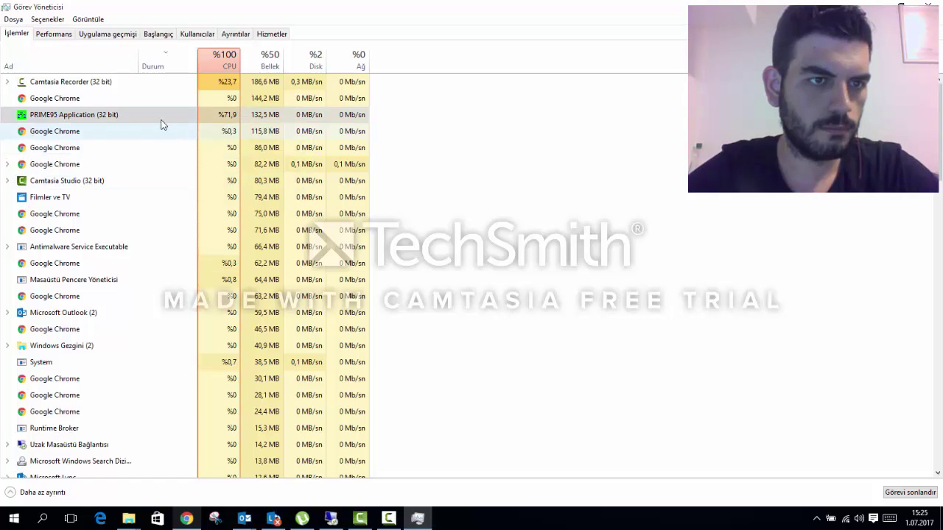
click(227, 66)
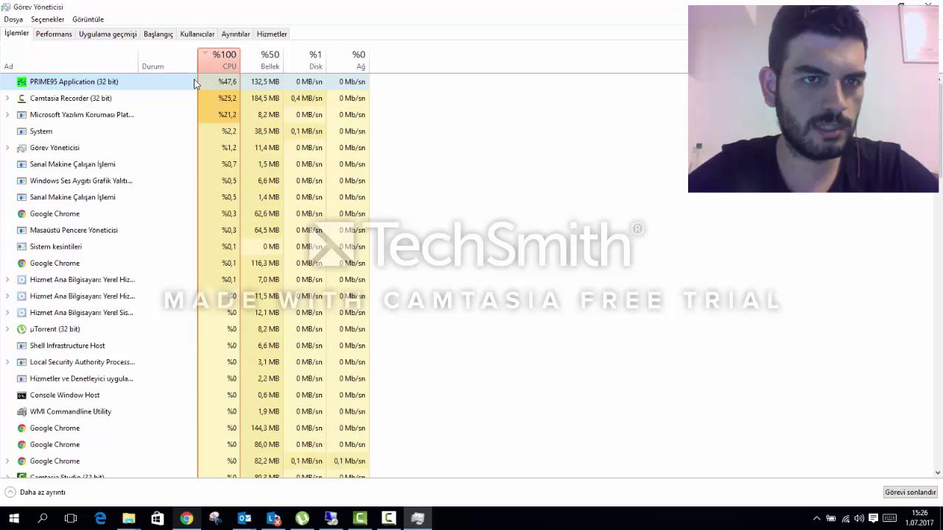
right_click(192, 82)
click(199, 90)
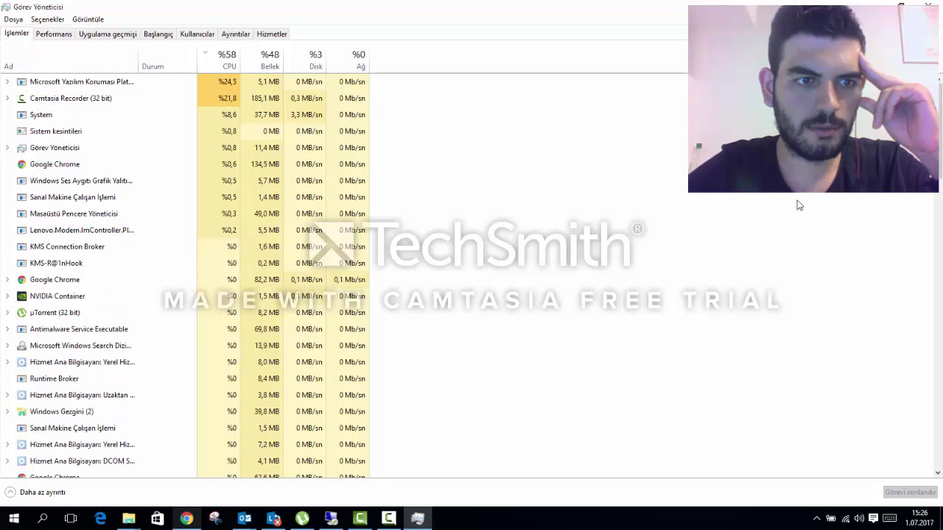
click(900, 6)
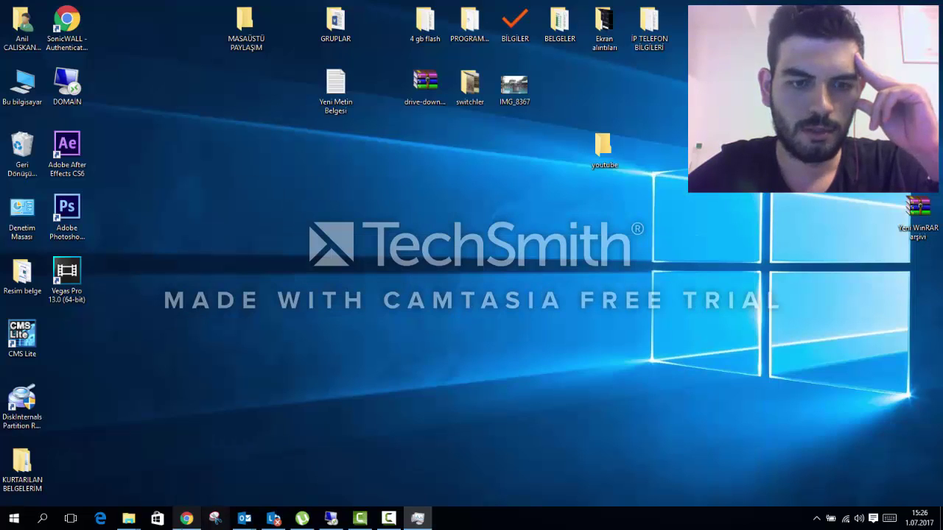
- Switch back to the phone's Camera folder and copy the selected photos and videos again
mouse_move(129, 518)
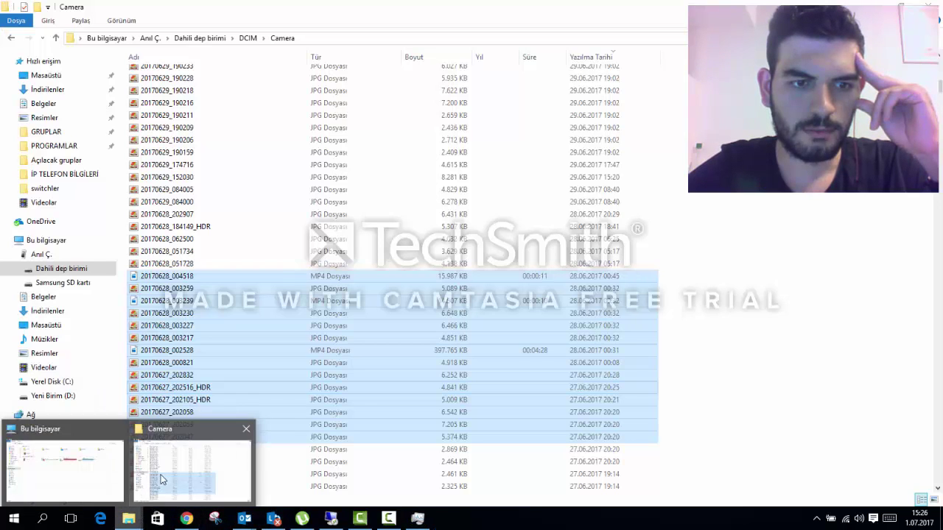
click(162, 480)
right_click(181, 275)
click(231, 340)
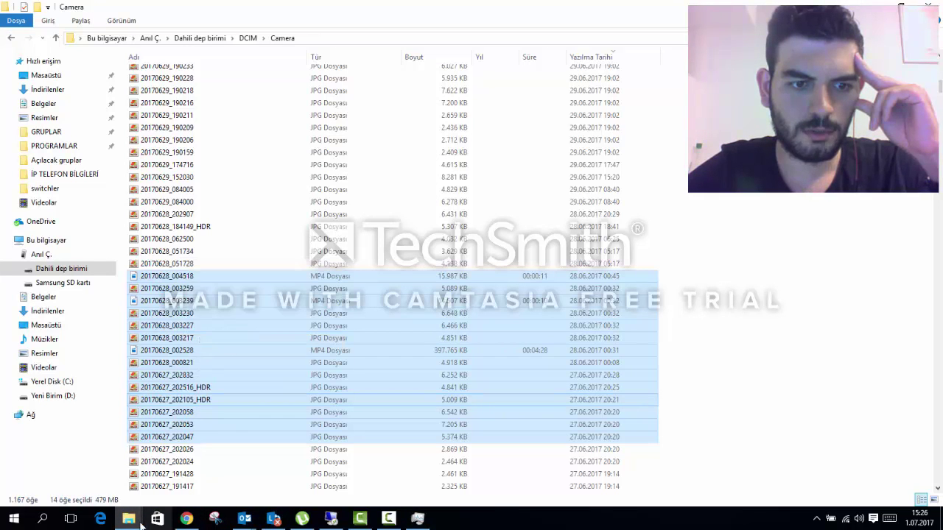
- Clear the open folder windows off the desktop and paste the copied camera files into the youtube folder
mouse_move(136, 521)
click(93, 478)
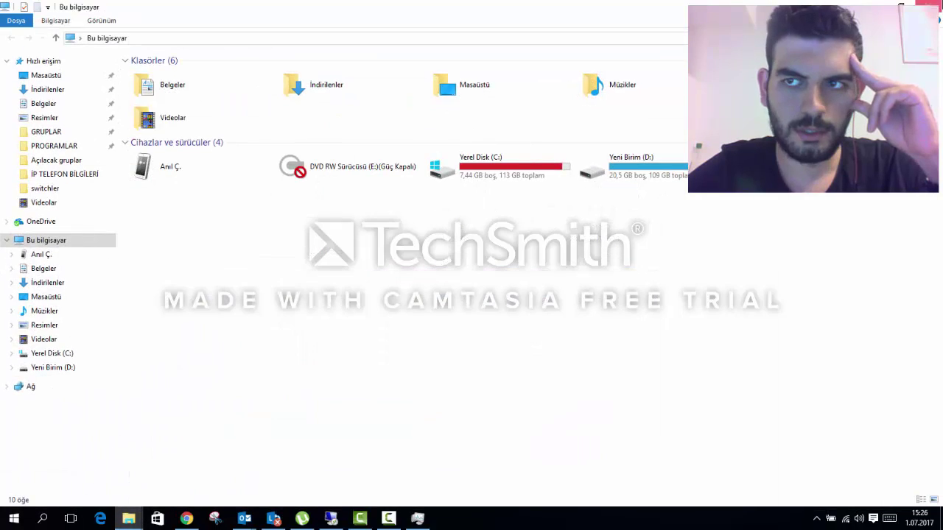
click(886, 4)
click(887, 4)
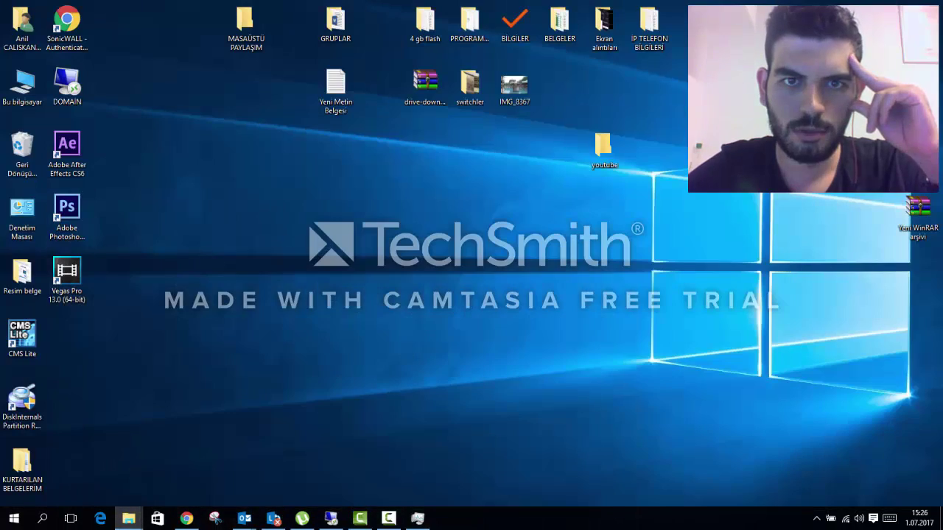
double_click(619, 148)
right_click(381, 178)
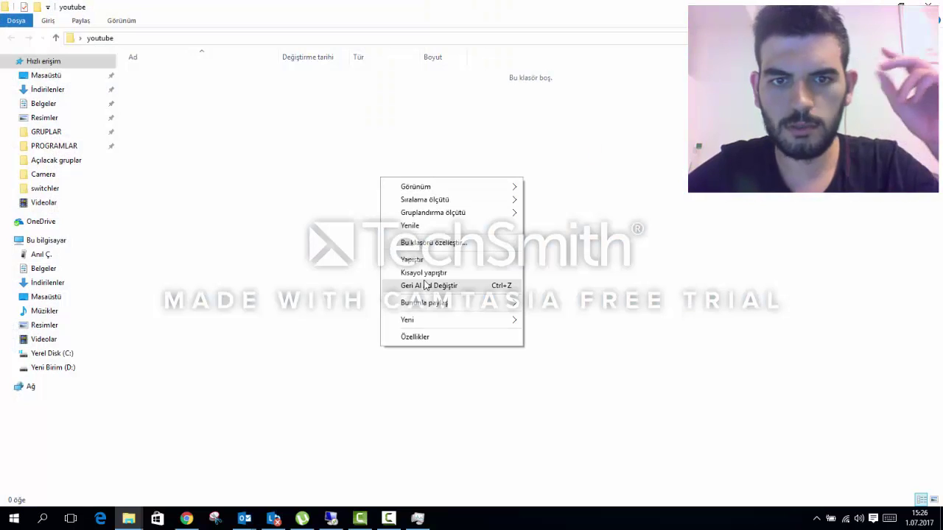
click(423, 263)
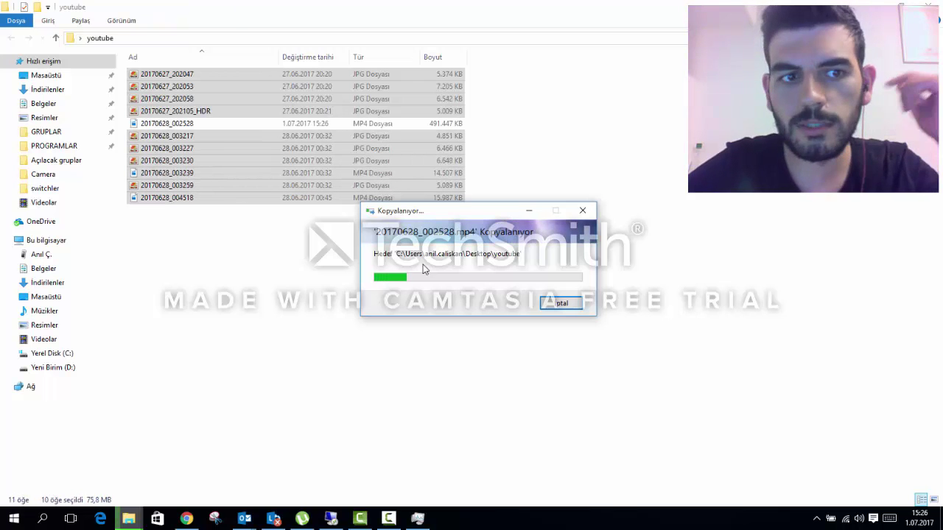
- Minimize the youtube folder window and bring Task Manager back up while the files are copying
mouse_move(418, 519)
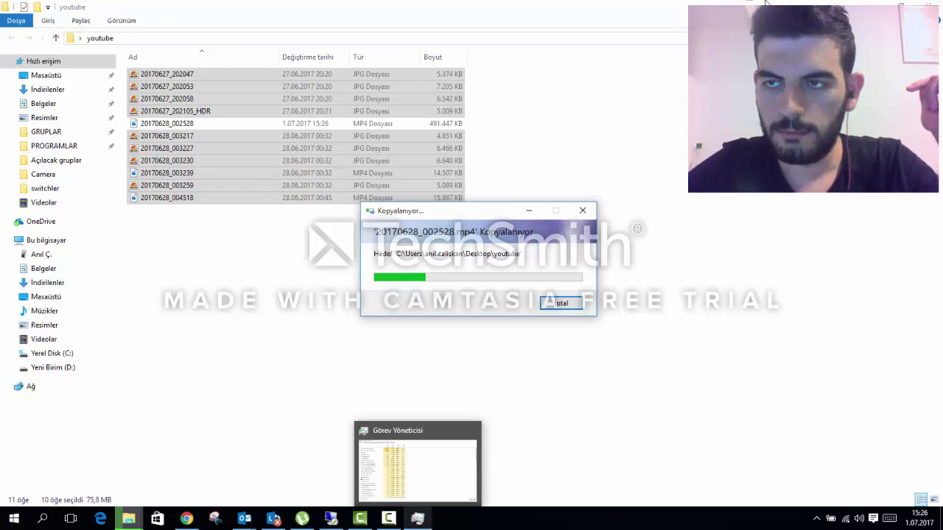
click(859, 3)
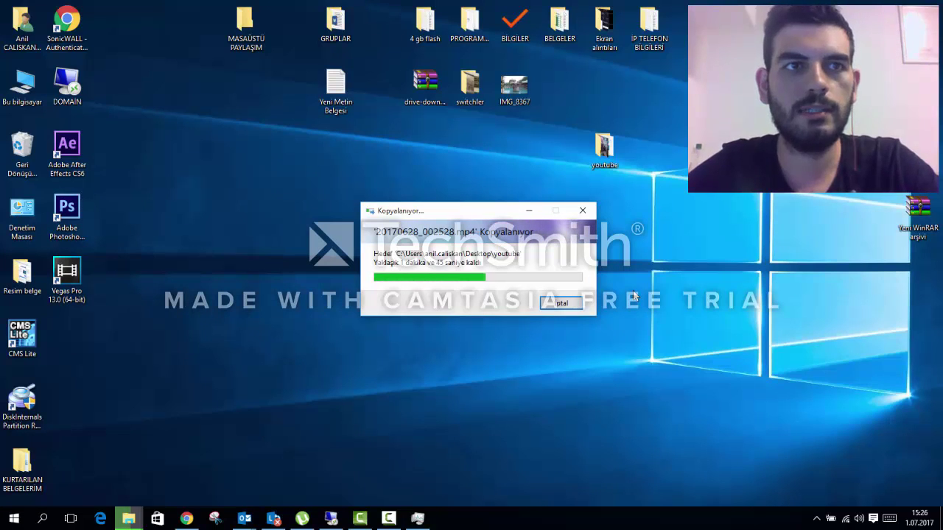
right_click(606, 517)
click(641, 490)
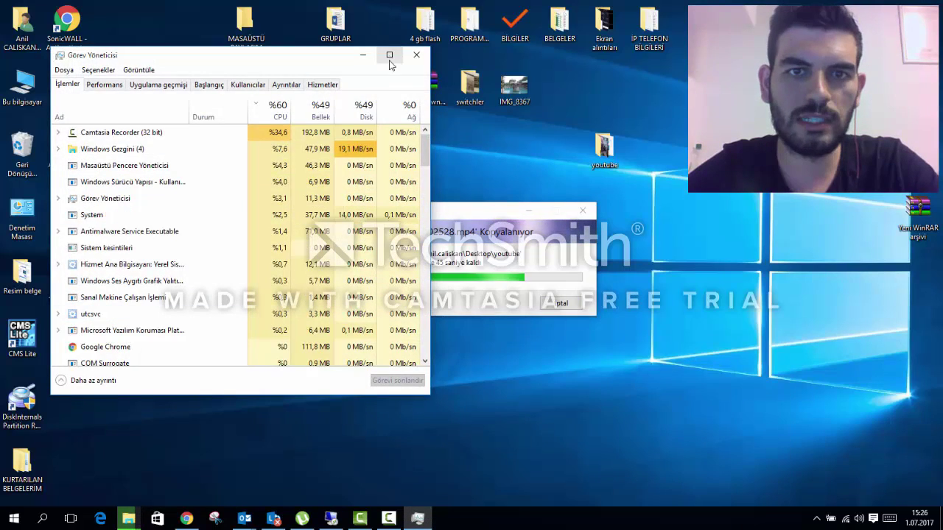
- Maximize Task Manager and examine the full list of running processes and their CPU and memory usage
click(389, 55)
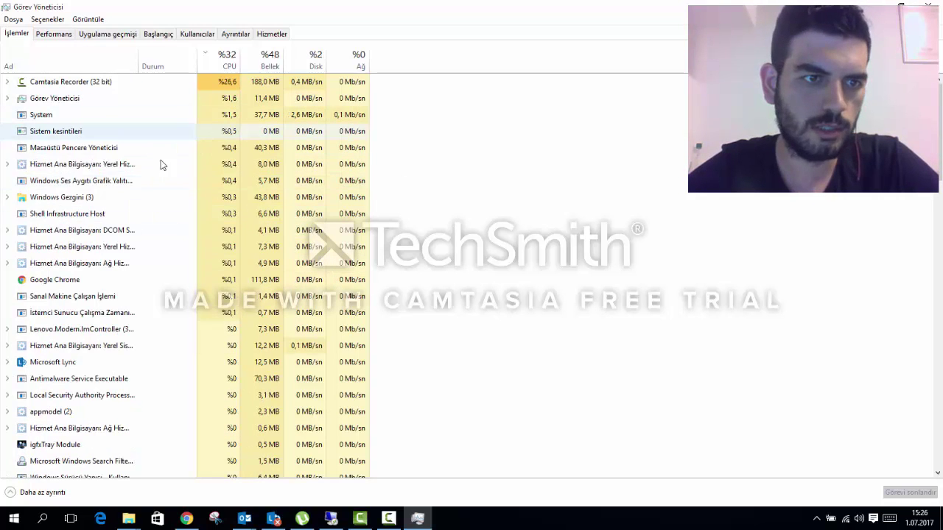
scroll(248, 255, down, 1)
scroll(249, 254, down, 10)
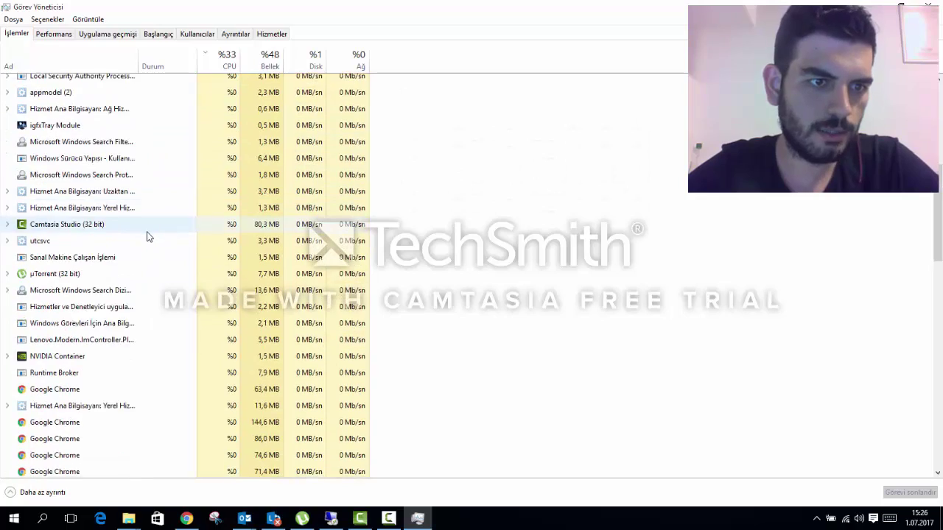
scroll(126, 291, down, 5)
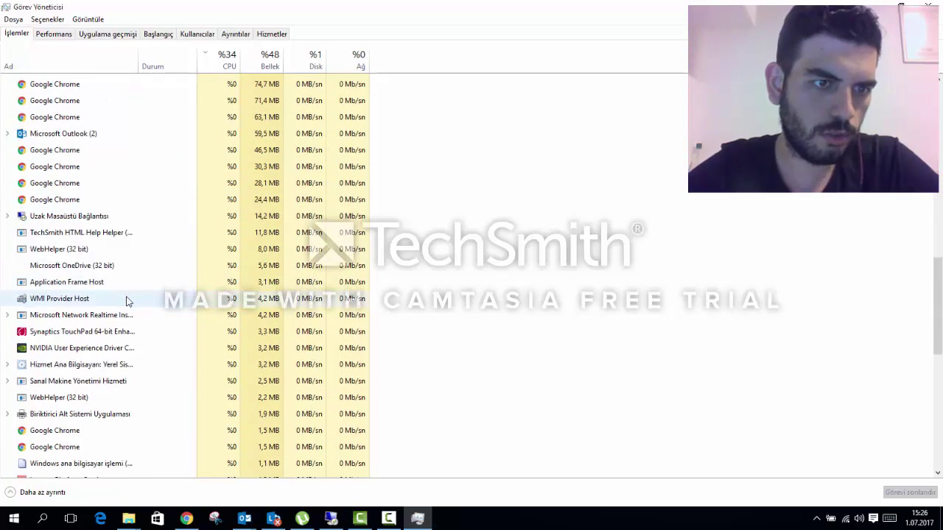
scroll(127, 301, down, 3)
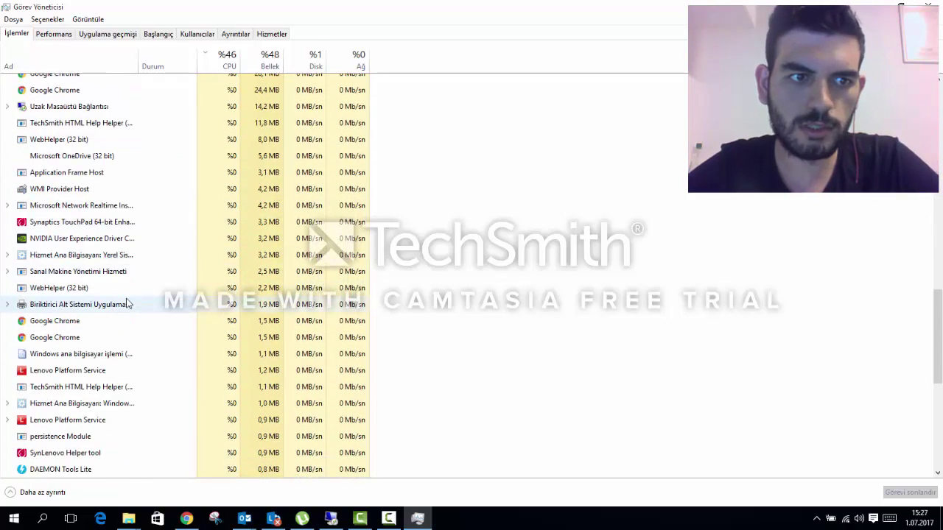
scroll(126, 303, down, 5)
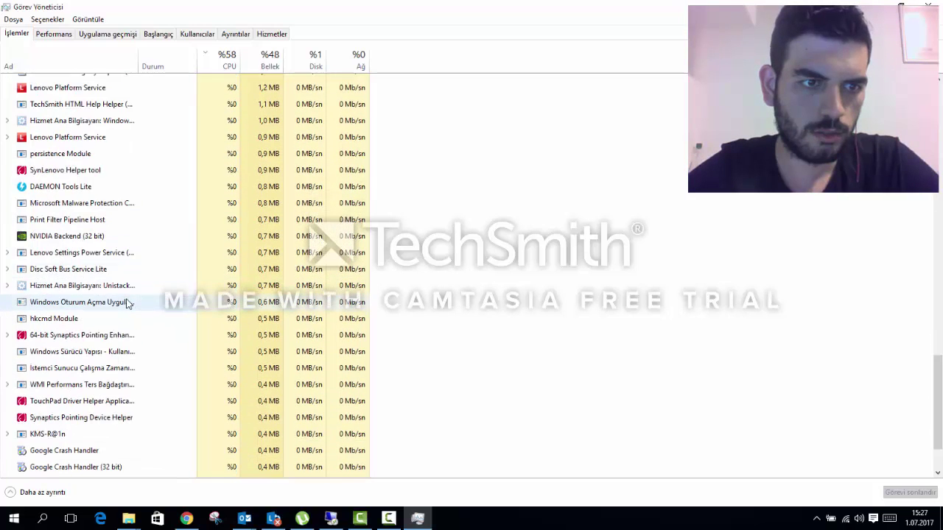
scroll(127, 303, down, 1)
scroll(126, 304, up, 1)
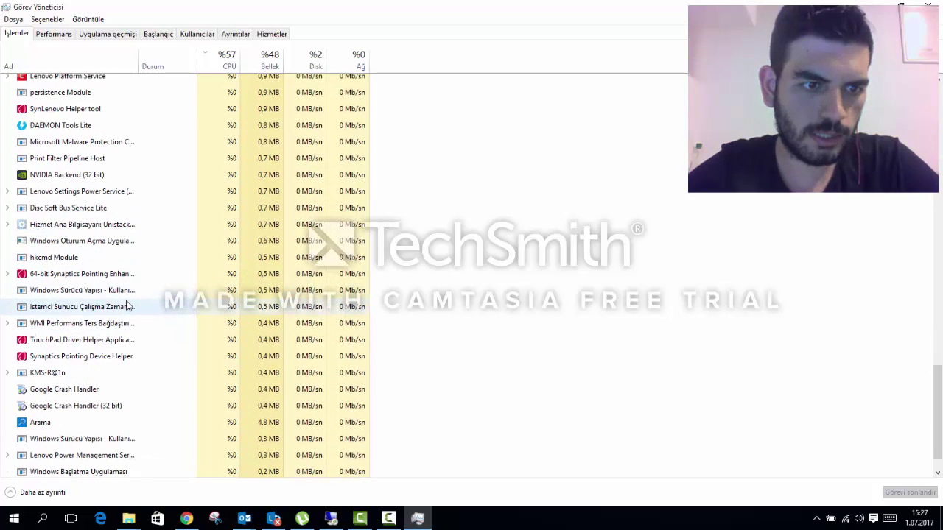
scroll(204, 404, down, 1)
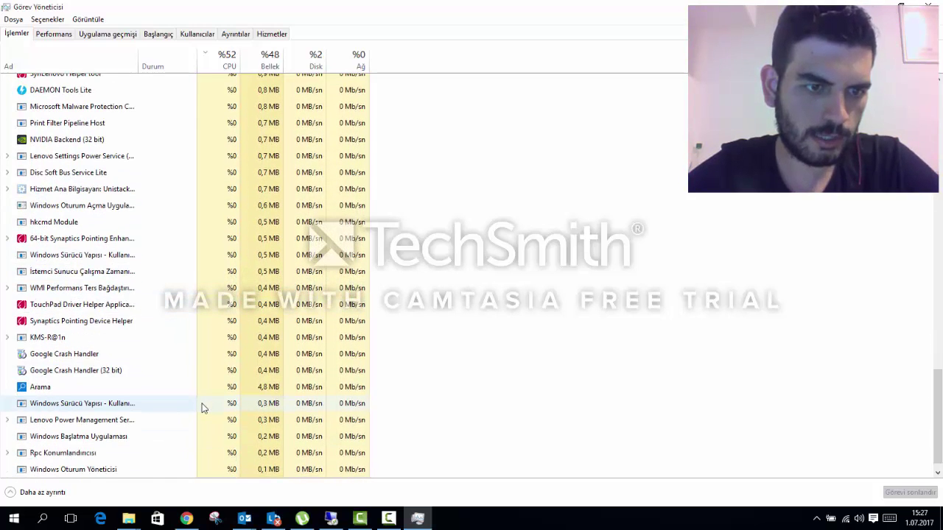
scroll(204, 406, up, 6)
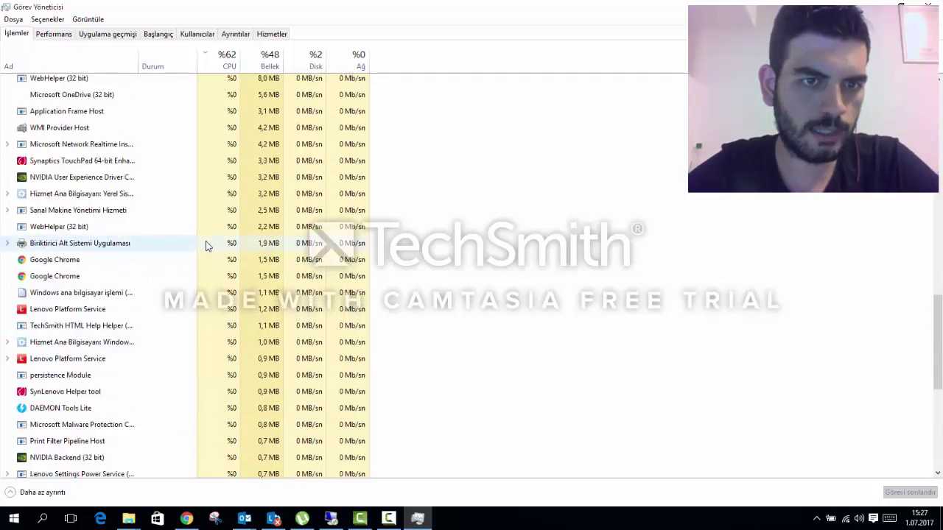
scroll(207, 246, up, 12)
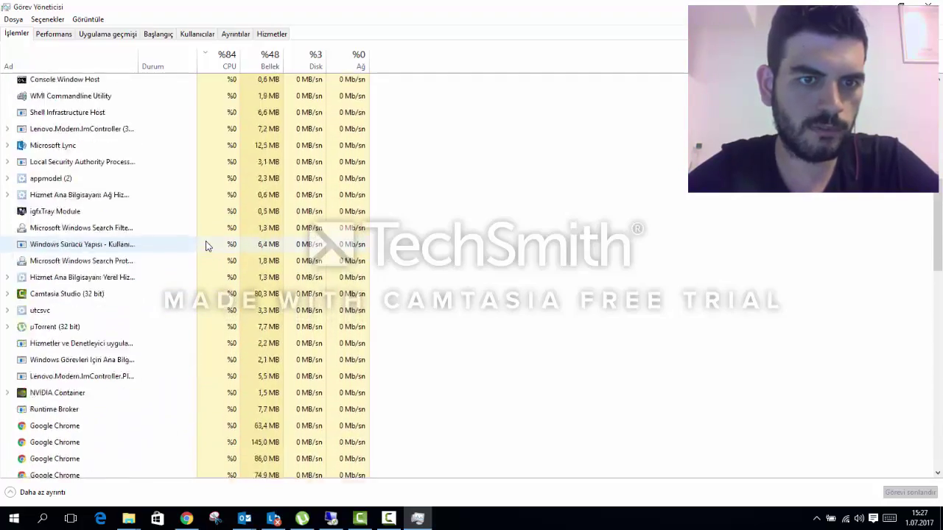
scroll(206, 245, up, 9)
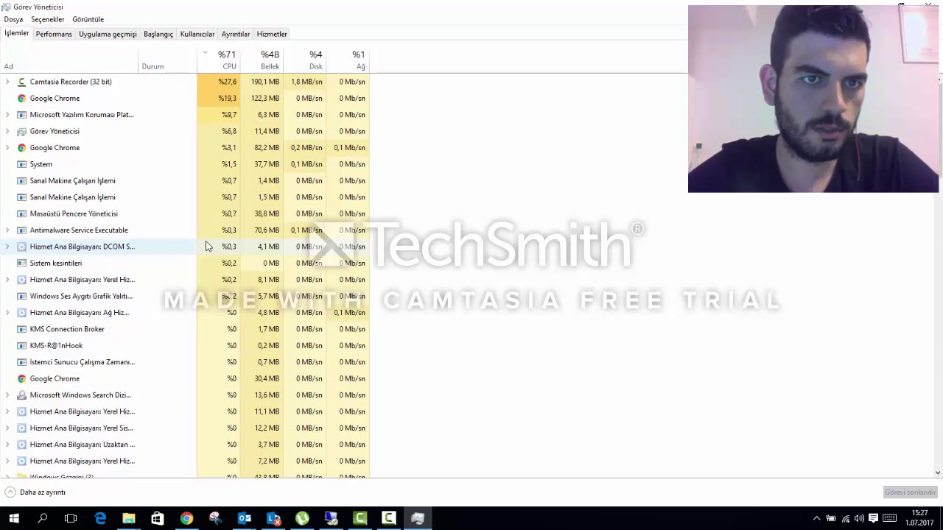
scroll(726, 284, down, 4)
scroll(302, 231, up, 4)
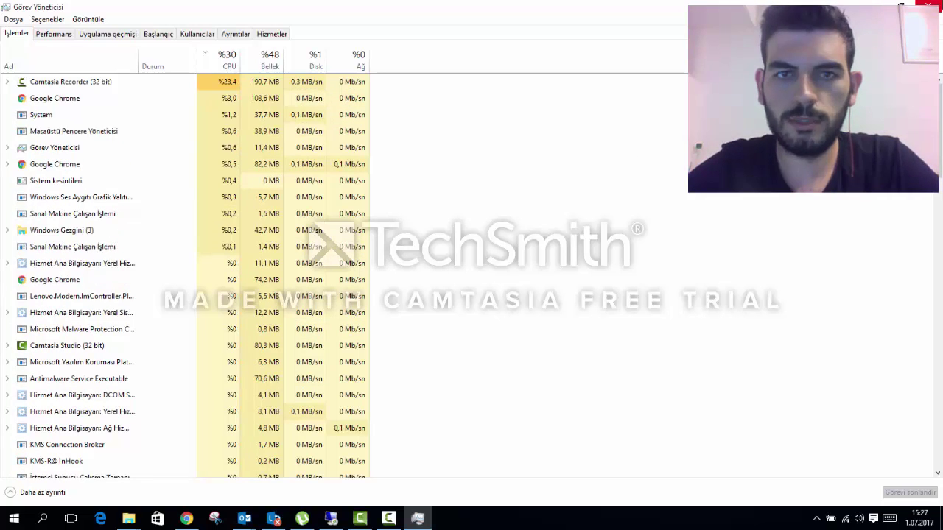
- Close Task Manager, reopen it directly from the desktop, and close it again
key(alt+F4)
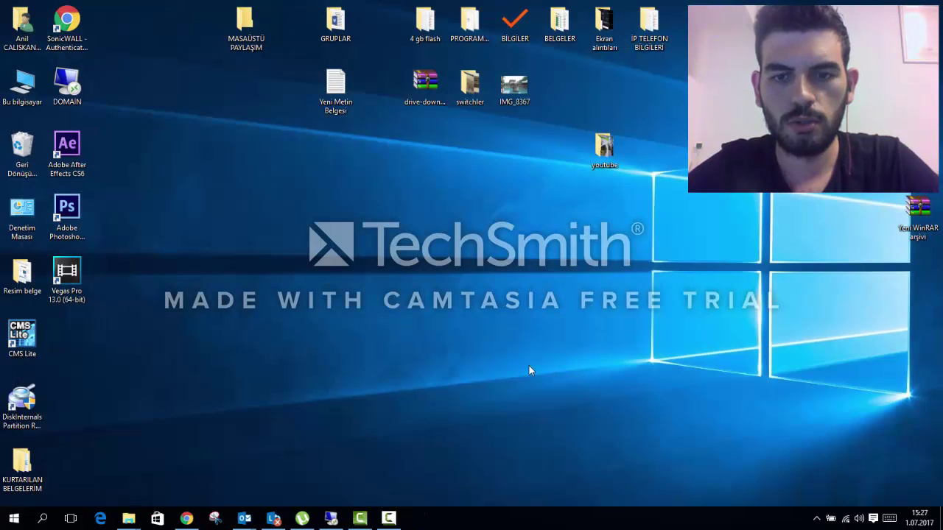
right_click(498, 296)
click(464, 324)
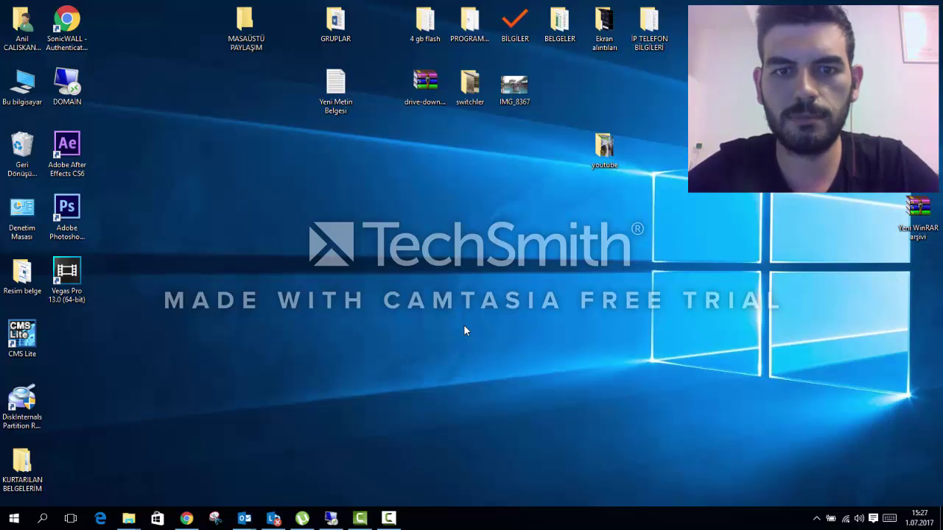
key(ctrl+shift+Escape)
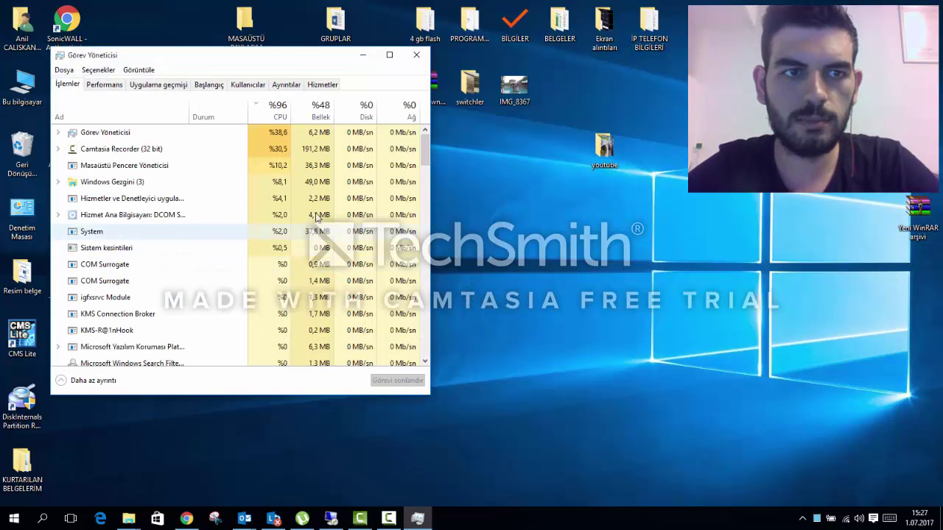
click(424, 62)
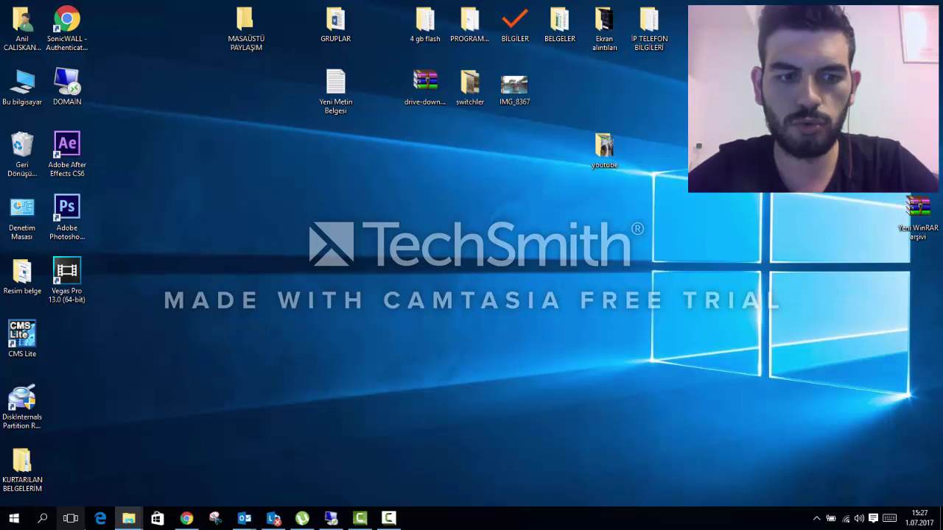
- Reopen Task Manager in a maximized window and sort the processes by memory usage
right_click(523, 527)
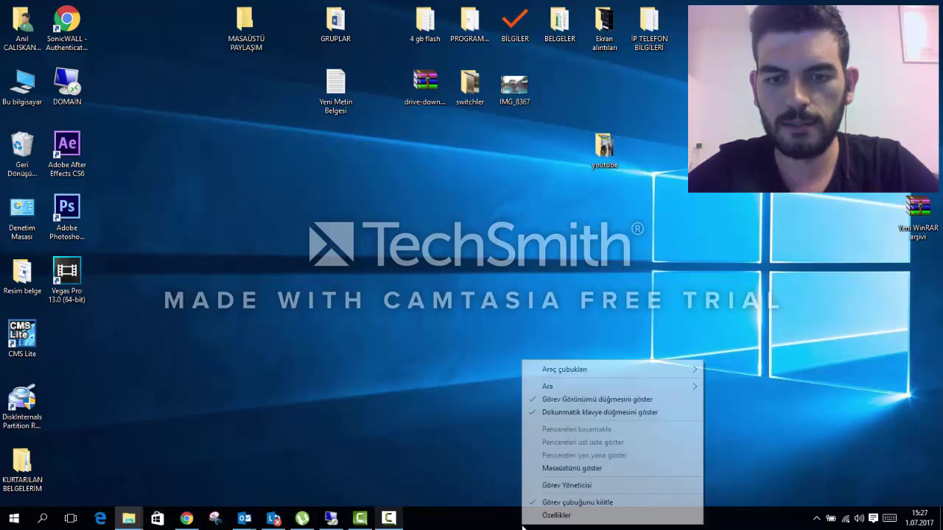
click(548, 486)
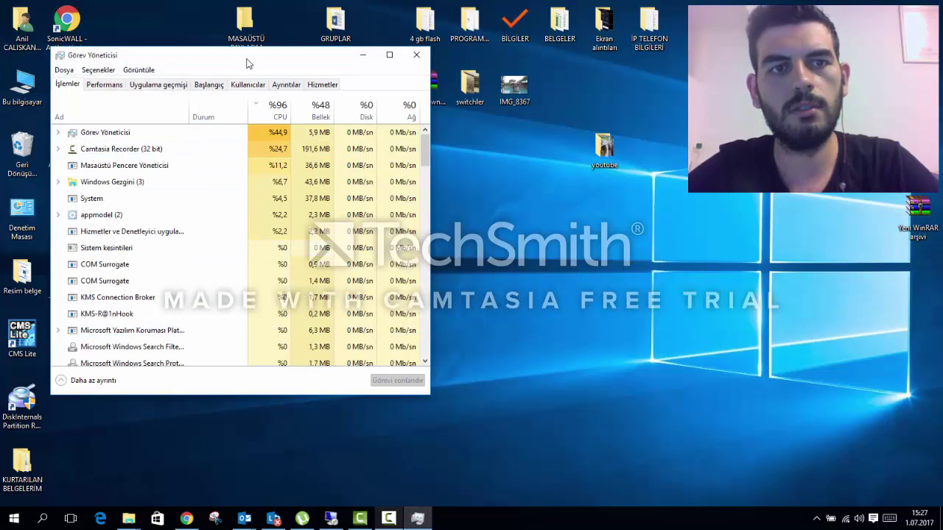
double_click(244, 35)
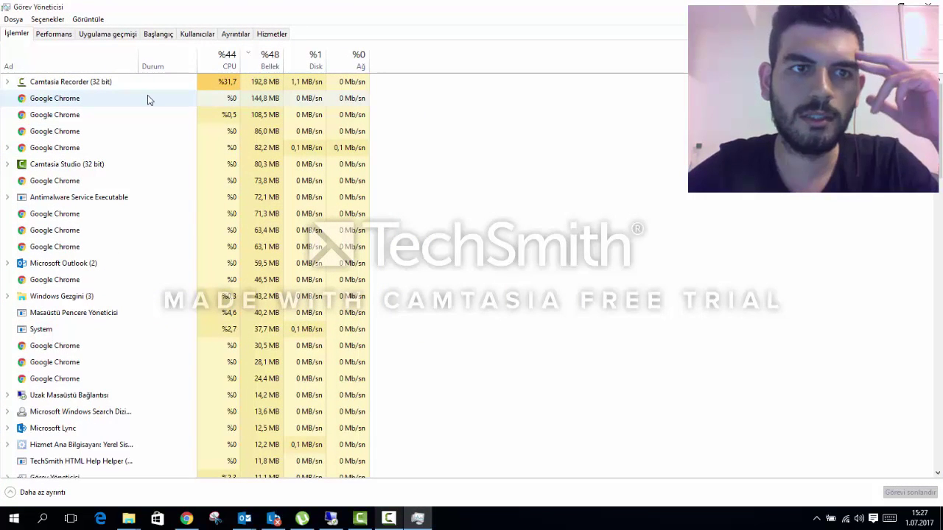
- Review the CPU, memory and Wi-Fi performance graphs and the app usage history
click(54, 34)
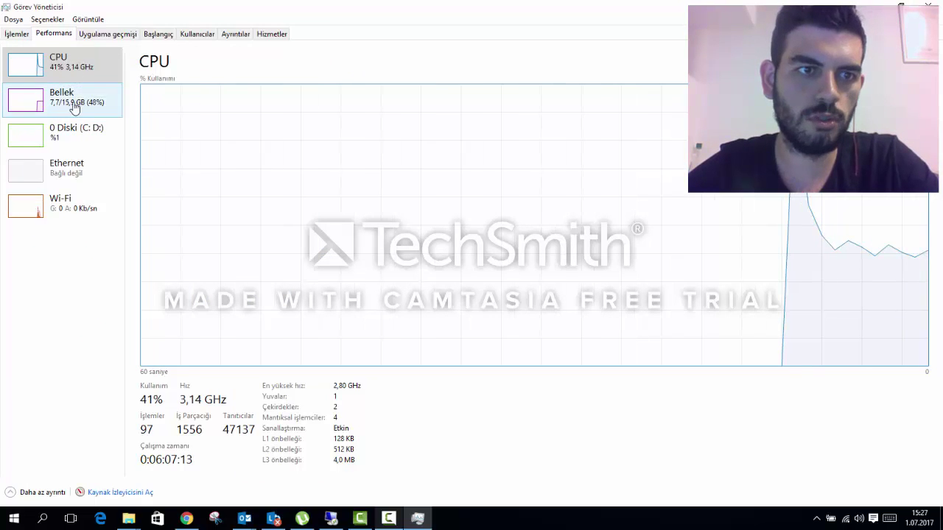
click(74, 99)
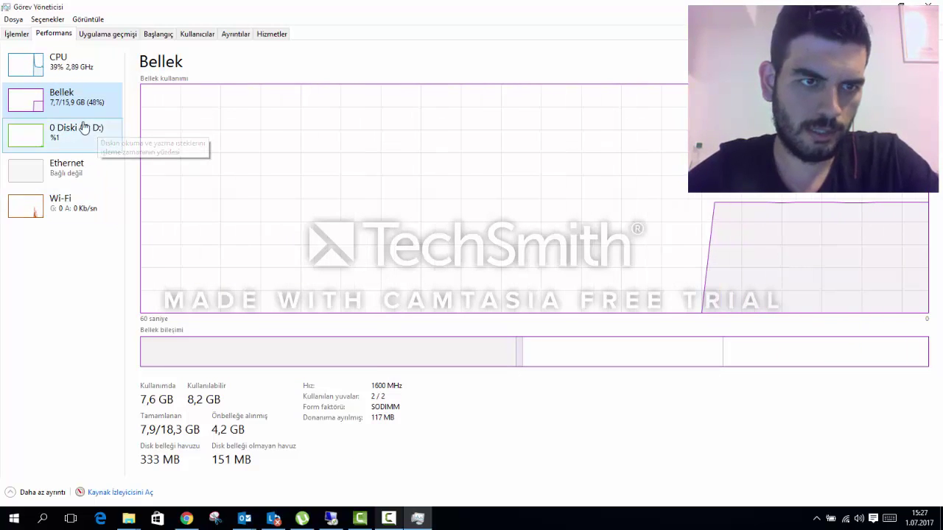
click(72, 214)
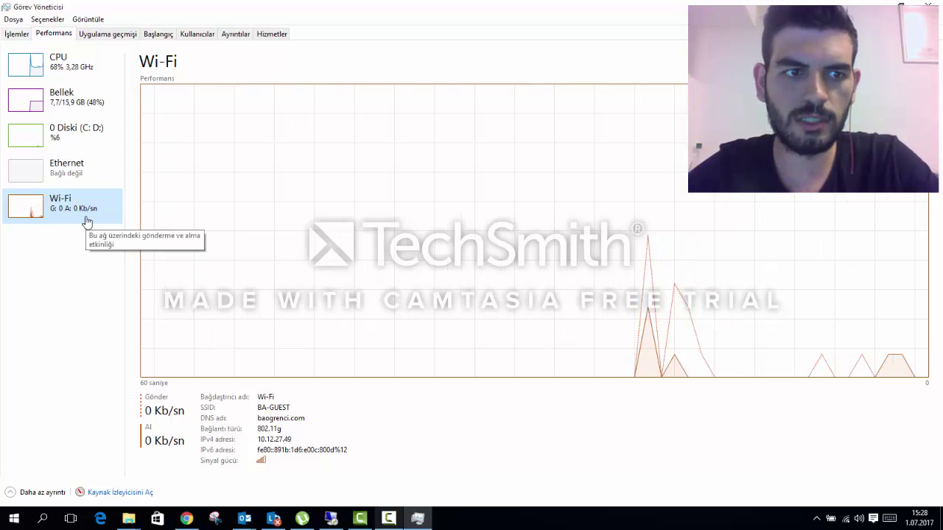
click(130, 38)
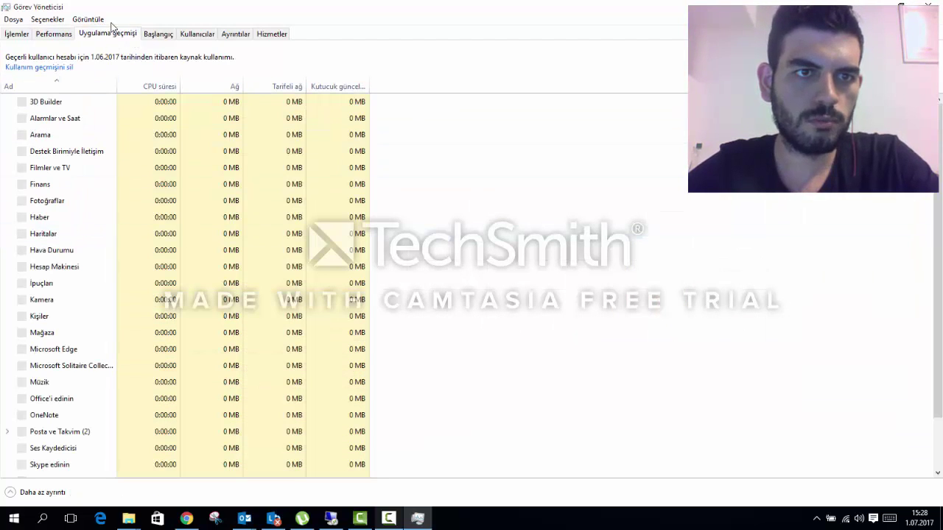
- Show the startup programs and disable the µTorrent entry so it does not launch with Windows
click(158, 34)
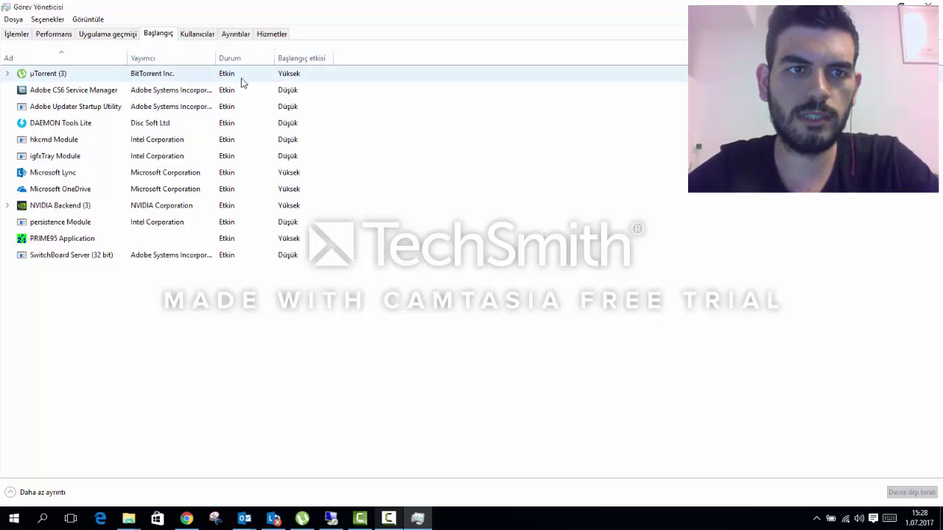
click(175, 79)
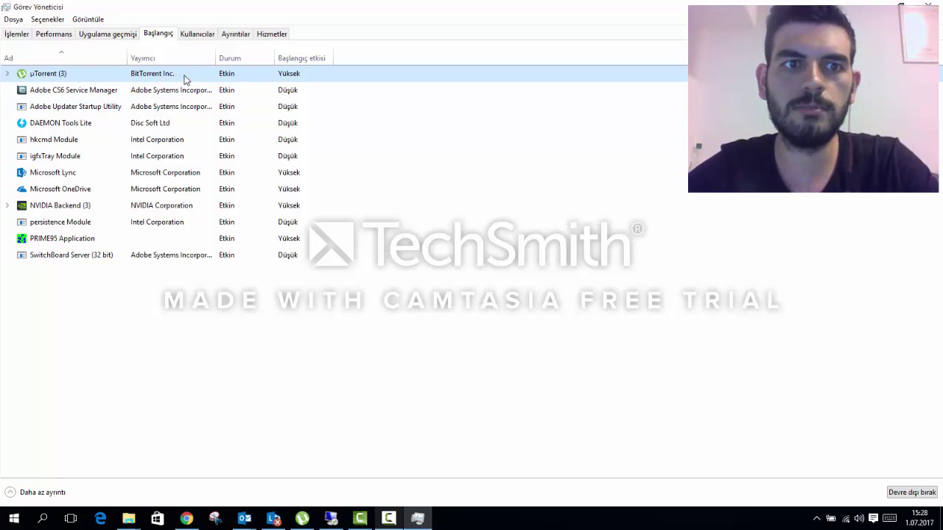
right_click(184, 75)
click(205, 97)
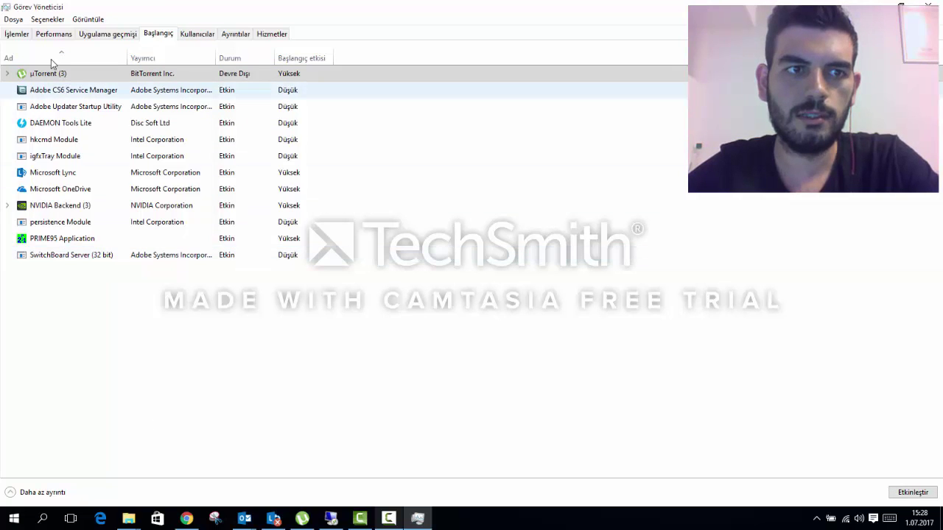
- Open the file properties of the PRIME95 Application startup entry
click(100, 92)
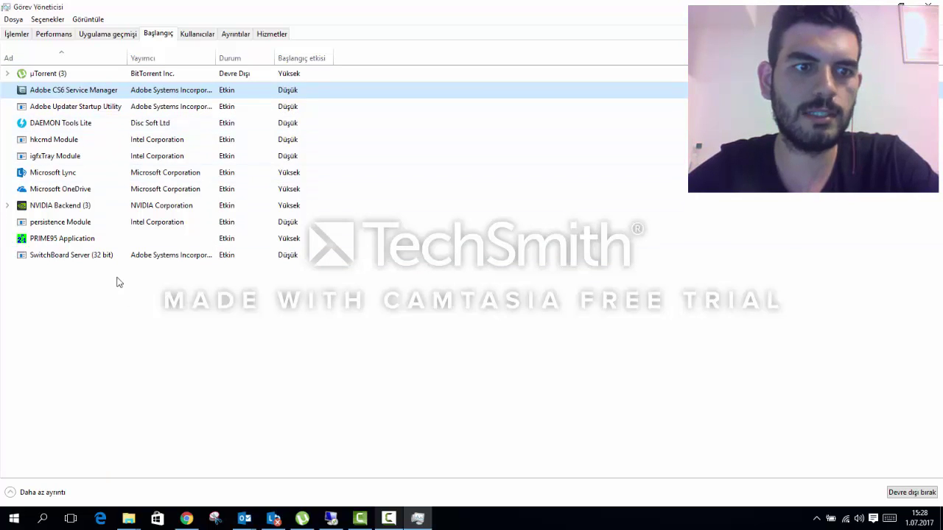
click(56, 245)
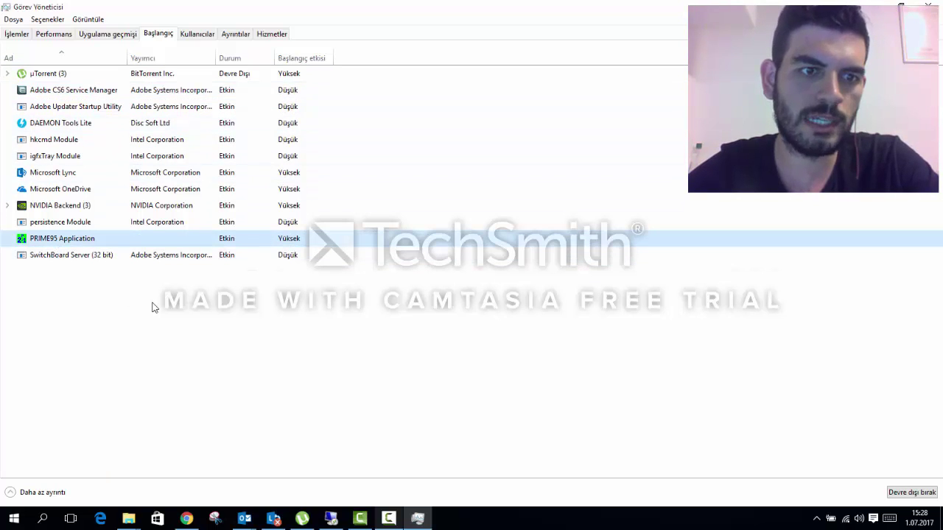
right_click(105, 238)
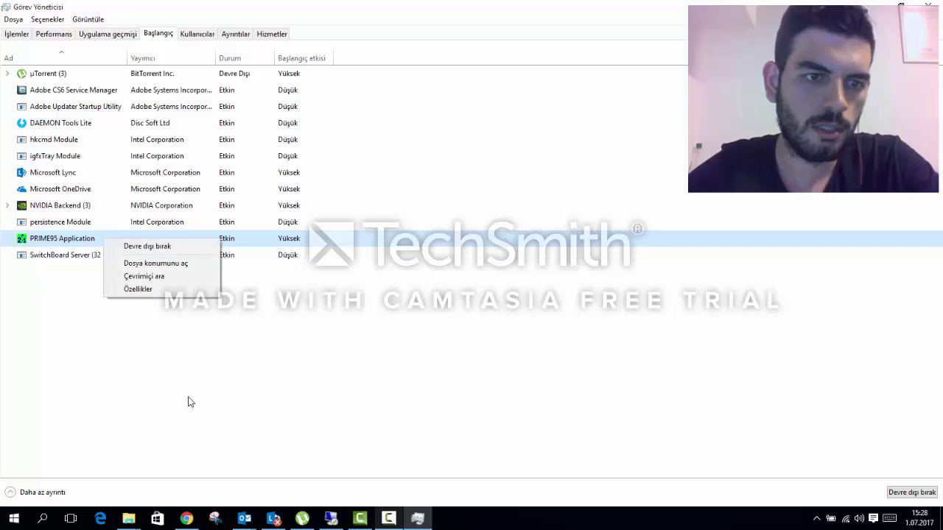
click(161, 290)
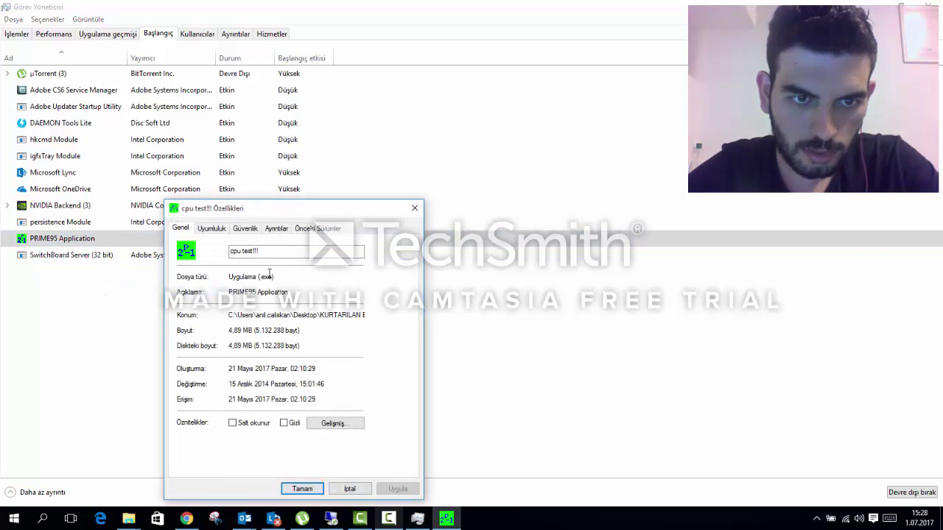
- Examine the file name, compatibility settings and full folder location in the PRIME95 Application's properties
click(286, 254)
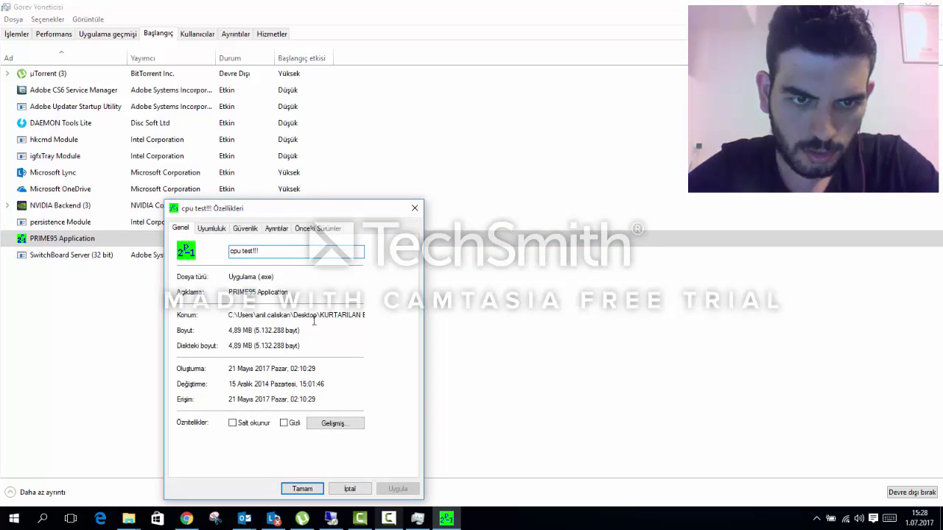
drag(314, 320, 191, 321)
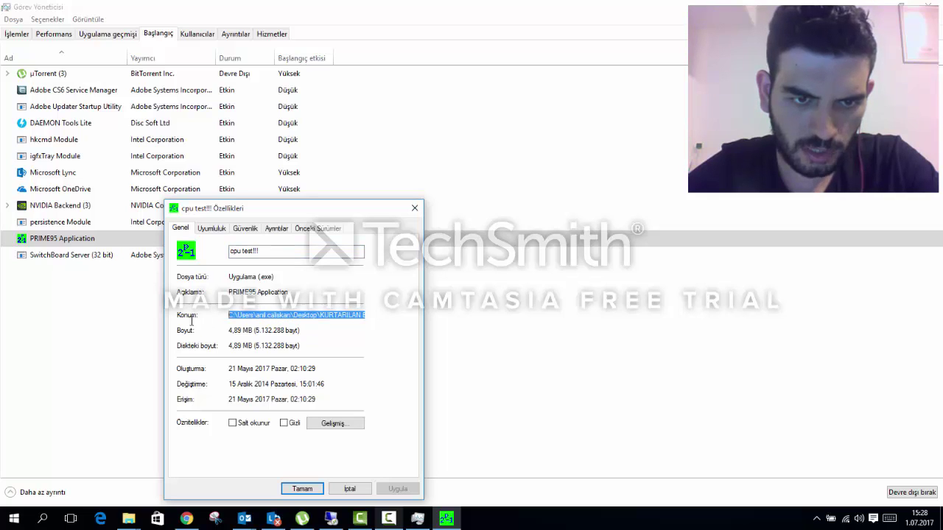
click(296, 315)
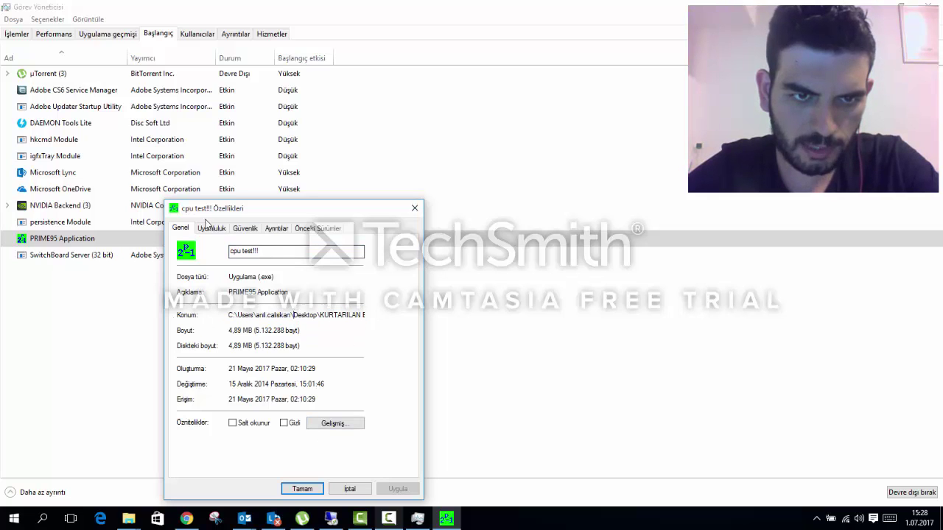
click(209, 228)
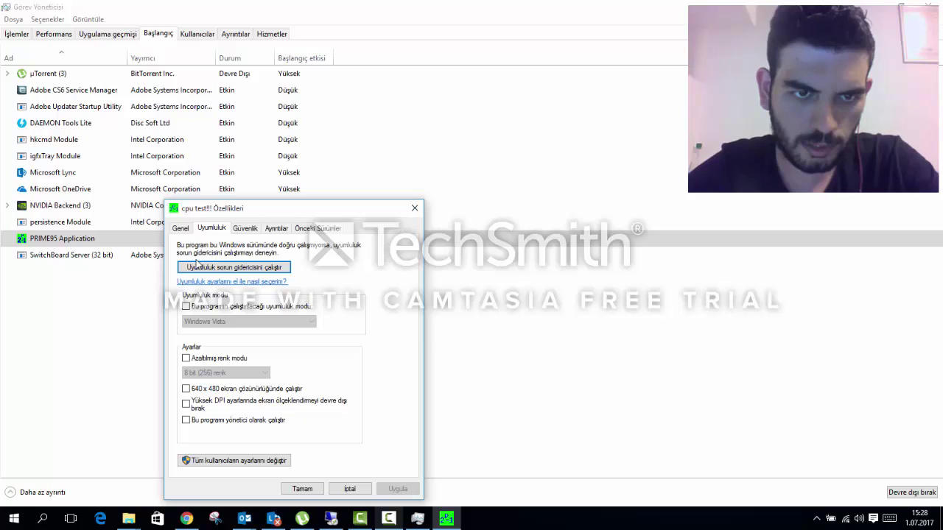
click(179, 228)
drag(296, 316, 370, 318)
click(318, 316)
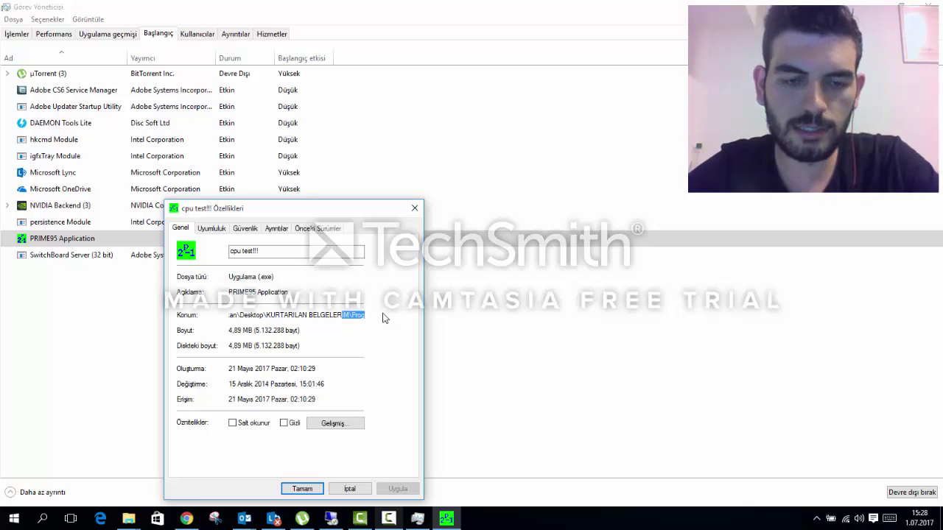
click(351, 317)
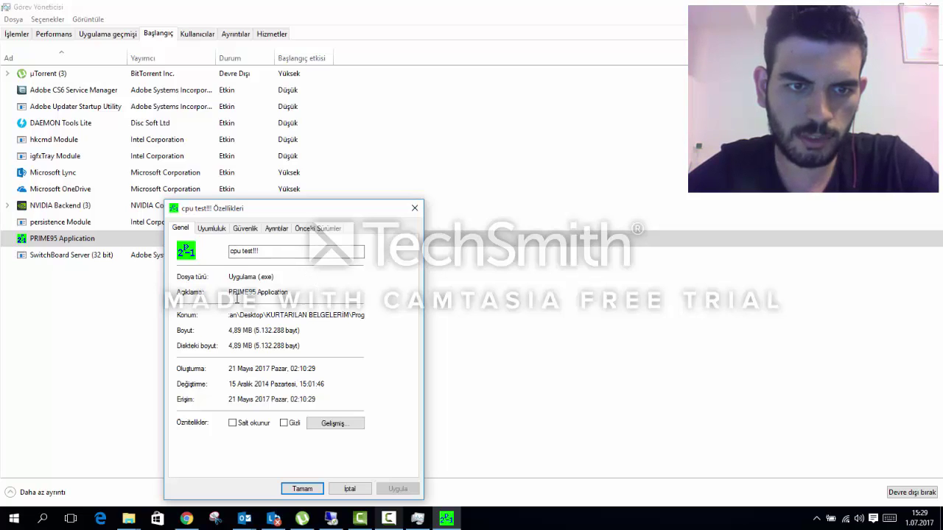
- Close the PRIME95 Application's file properties and disable its startup entry so it does not launch with Windows
drag(343, 317, 366, 317)
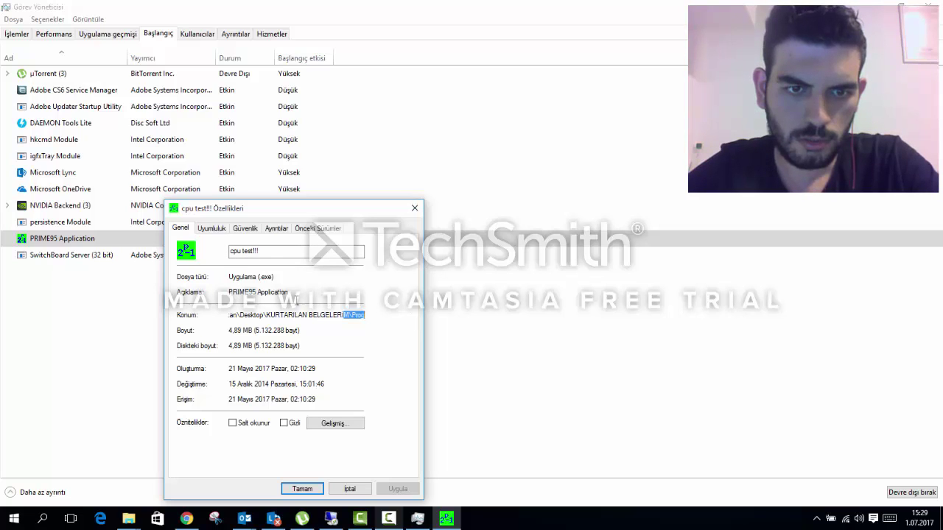
click(304, 317)
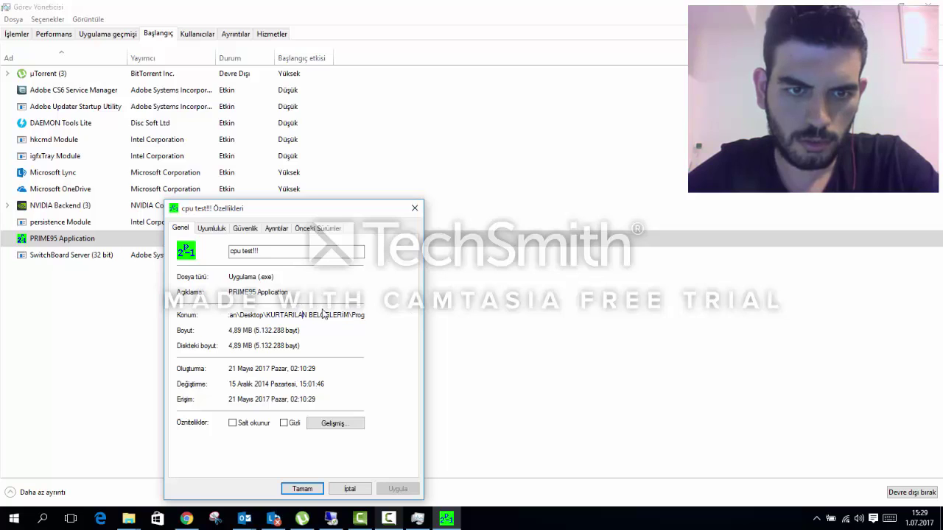
click(415, 209)
right_click(301, 245)
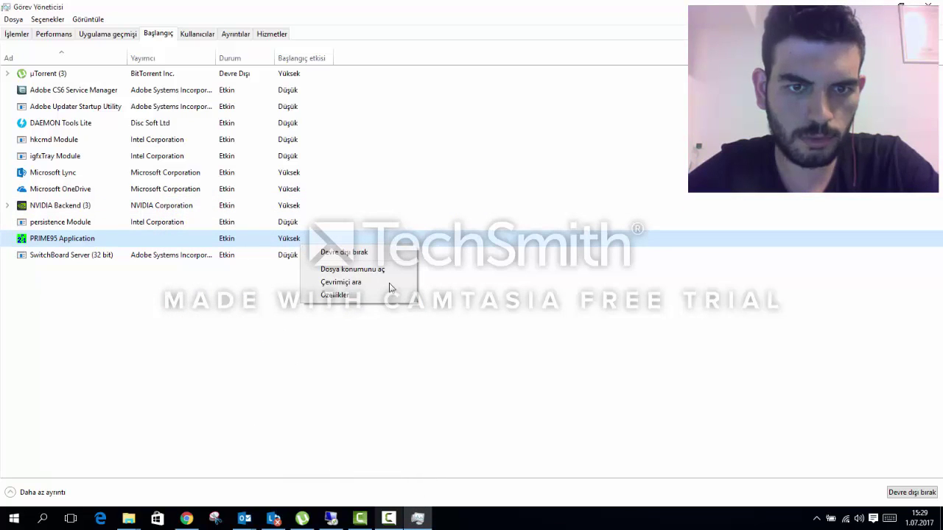
click(362, 253)
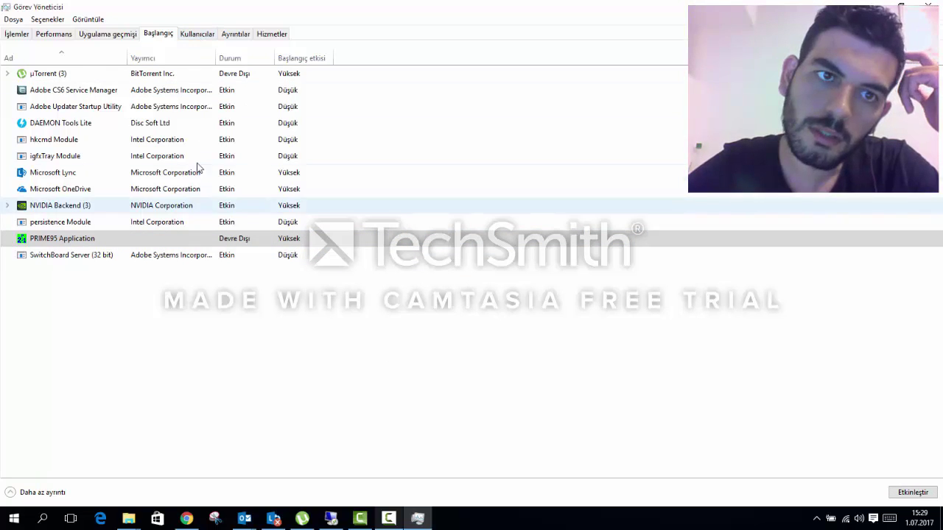
- Review the resource use per user and look through the detailed list of running processes
click(189, 34)
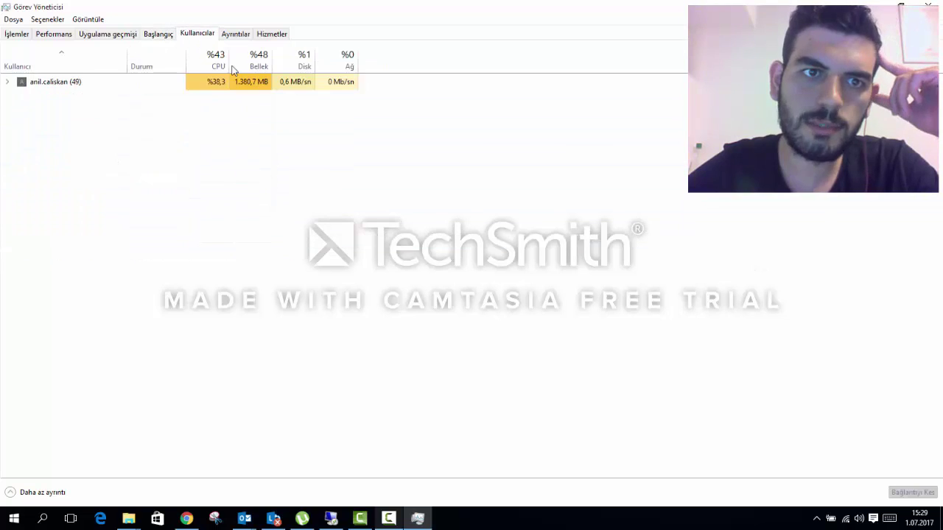
click(242, 34)
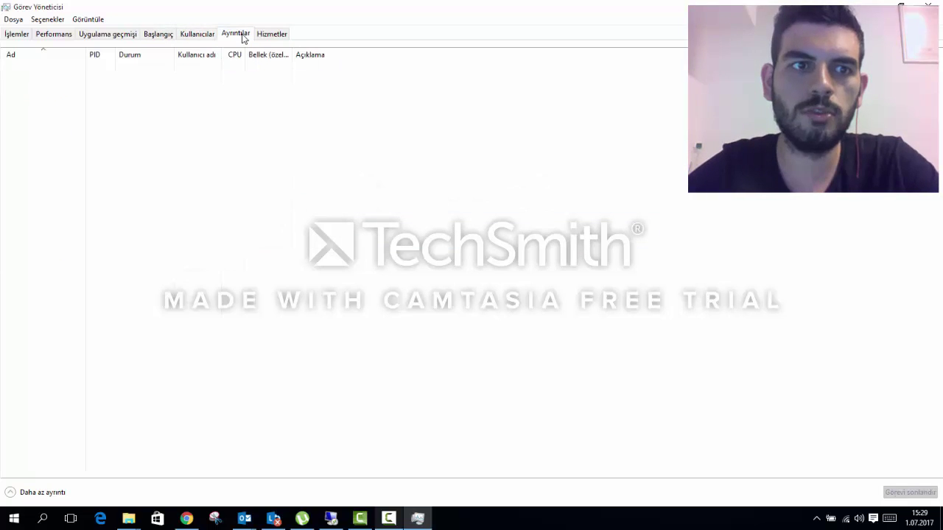
scroll(694, 220, down, 4)
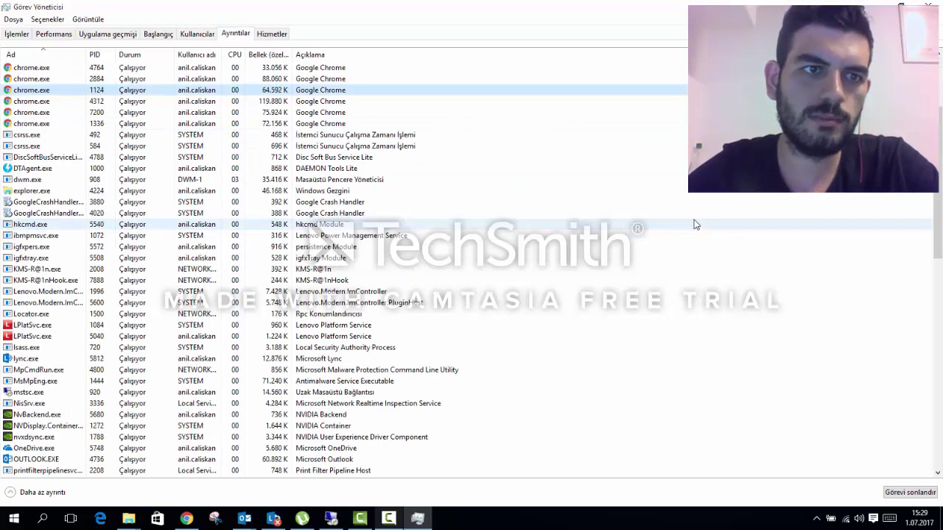
scroll(663, 206, down, 9)
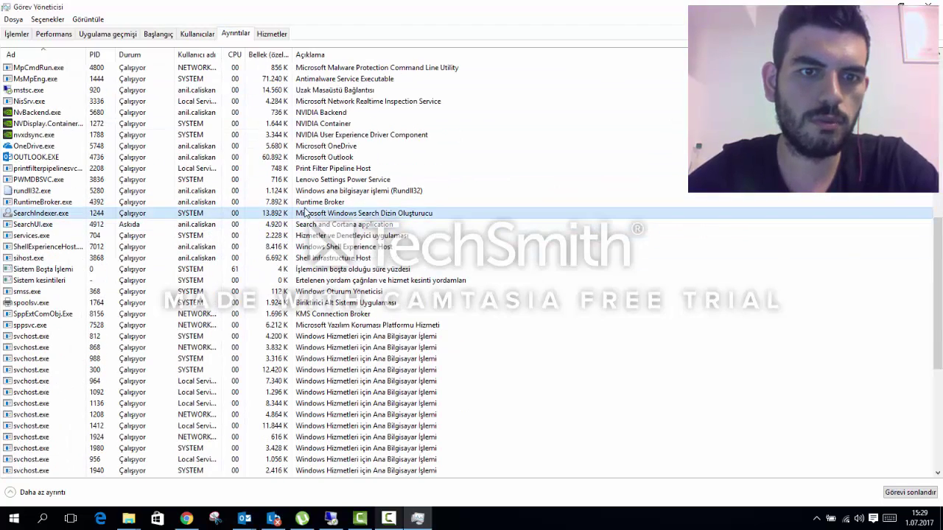
right_click(319, 211)
click(562, 200)
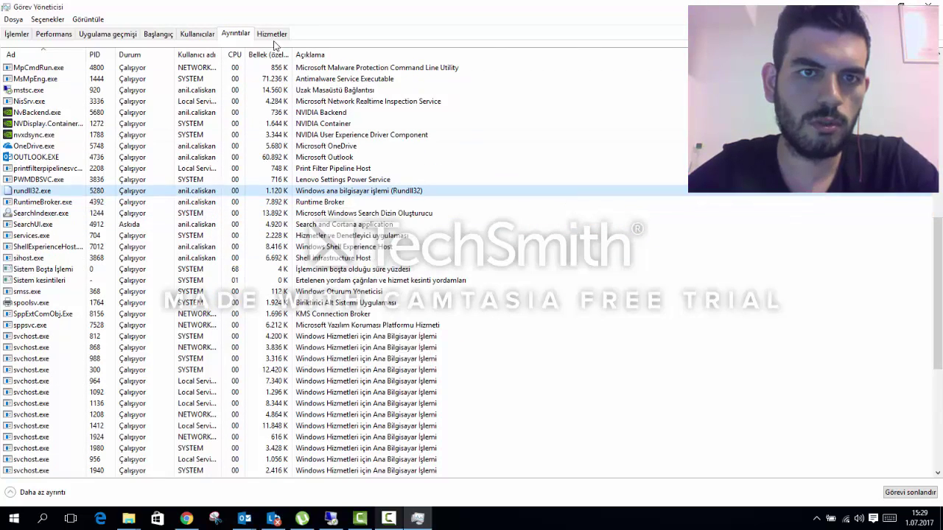
- Look through the list of Windows services, then return to the process details
click(272, 33)
scroll(347, 221, down, 8)
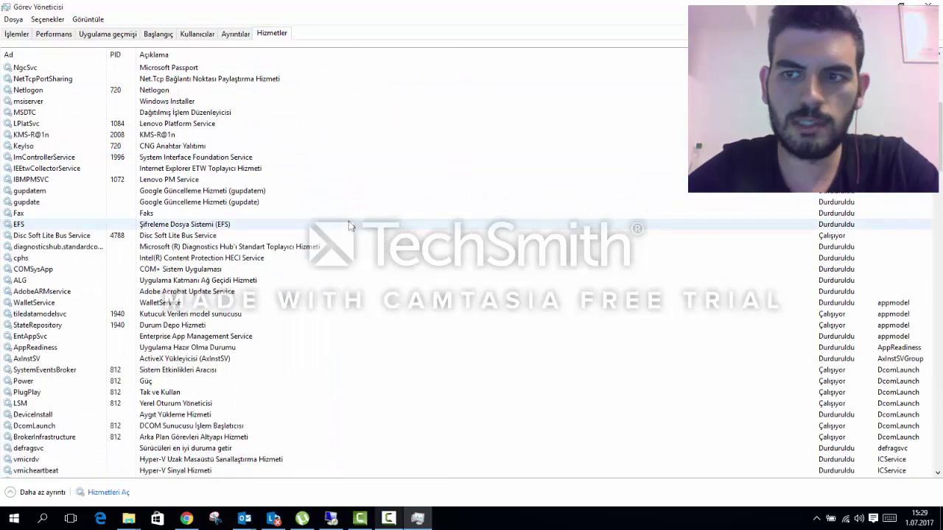
scroll(347, 222, up, 8)
click(236, 34)
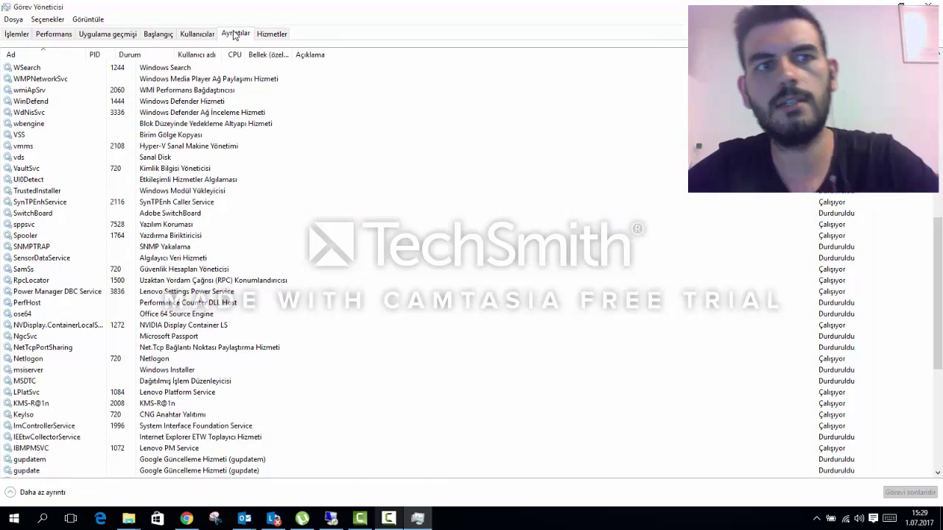
- Close Task Manager and refresh the desktop
click(928, 5)
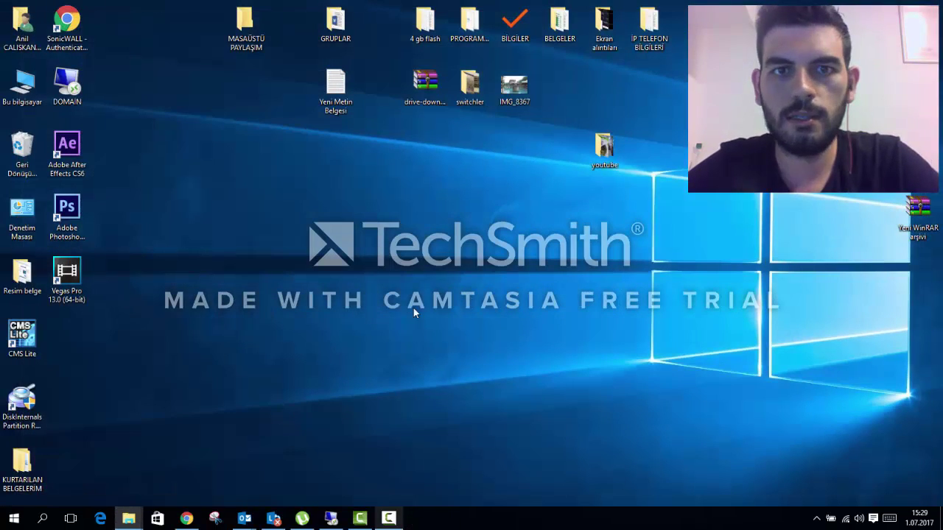
right_click(354, 234)
click(401, 271)
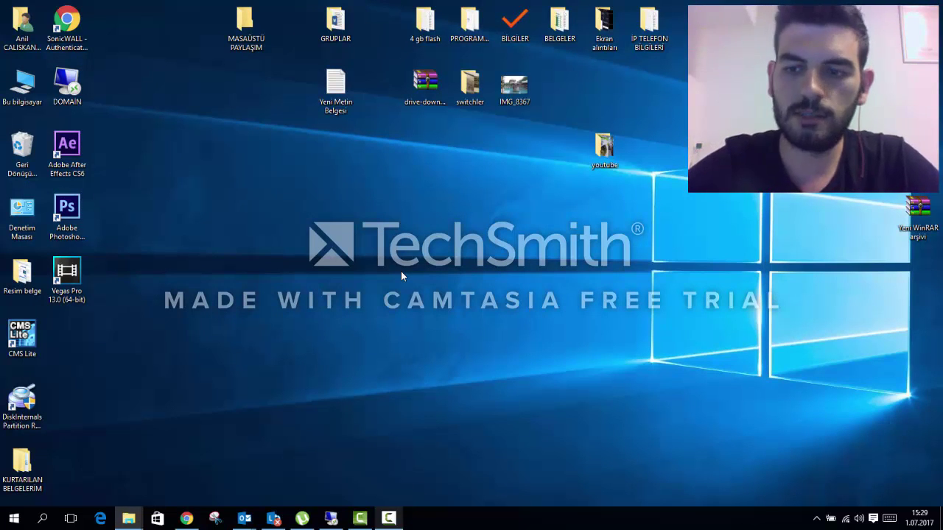
right_click(433, 234)
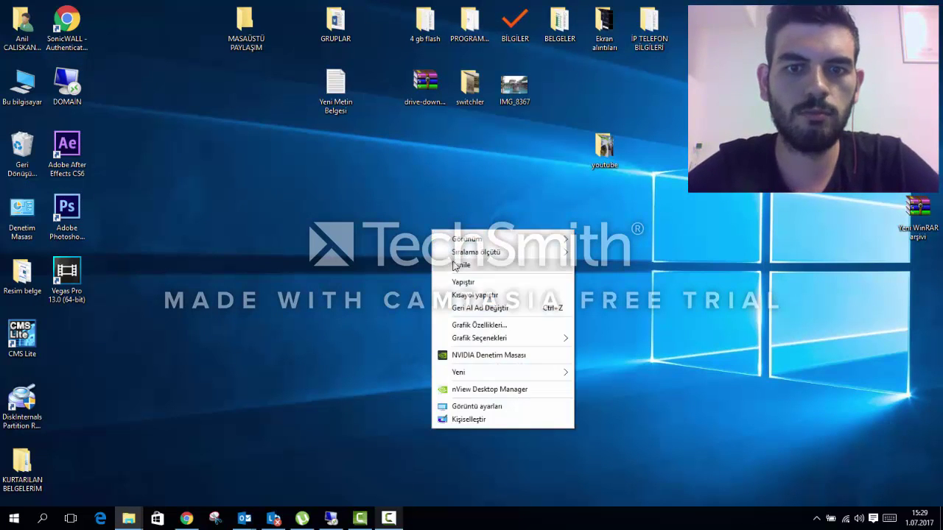
click(457, 265)
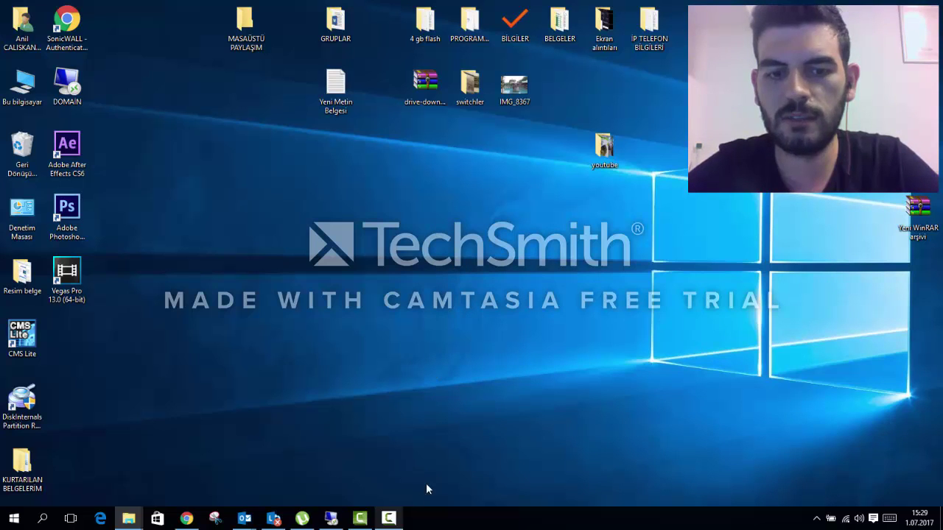
click(391, 519)
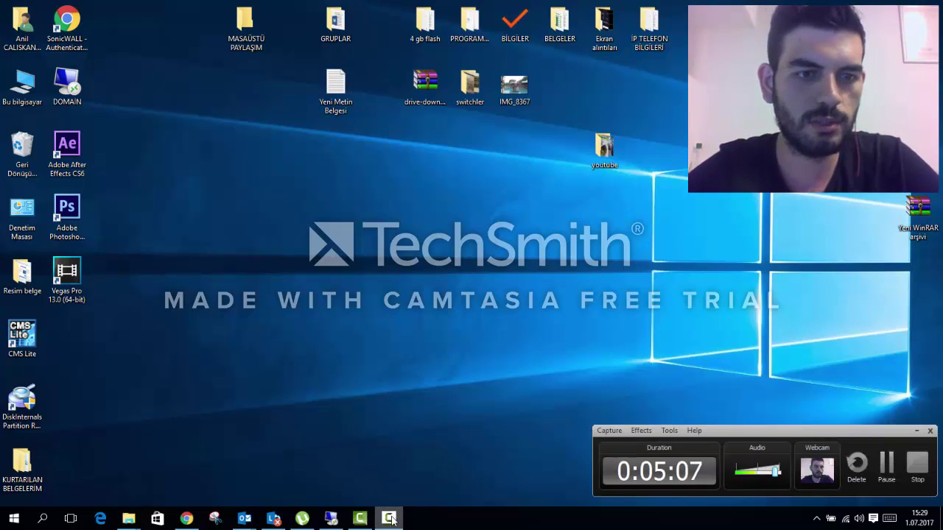